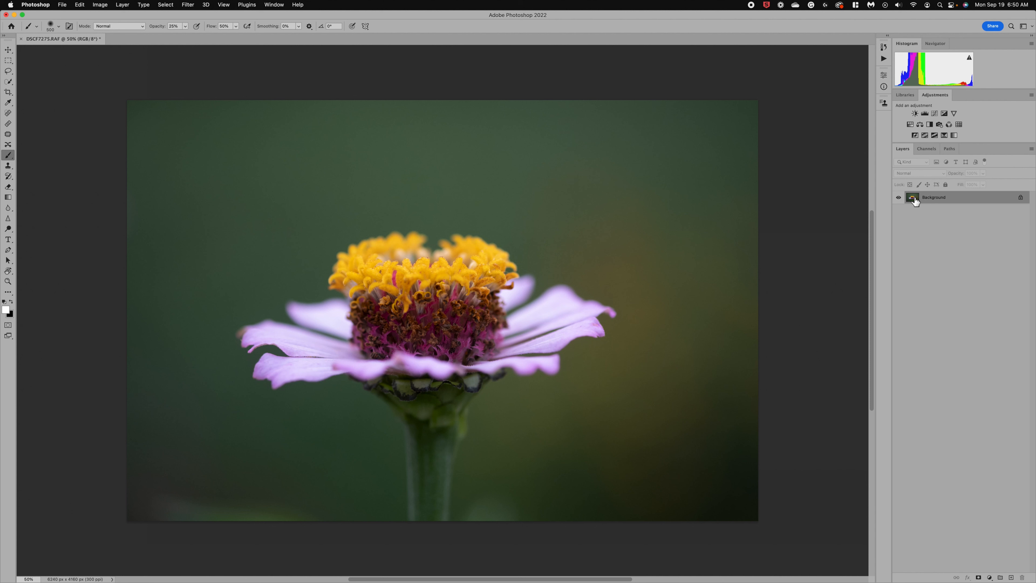
# Duplicate the Background layer
pyautogui.rightClick(913, 200)
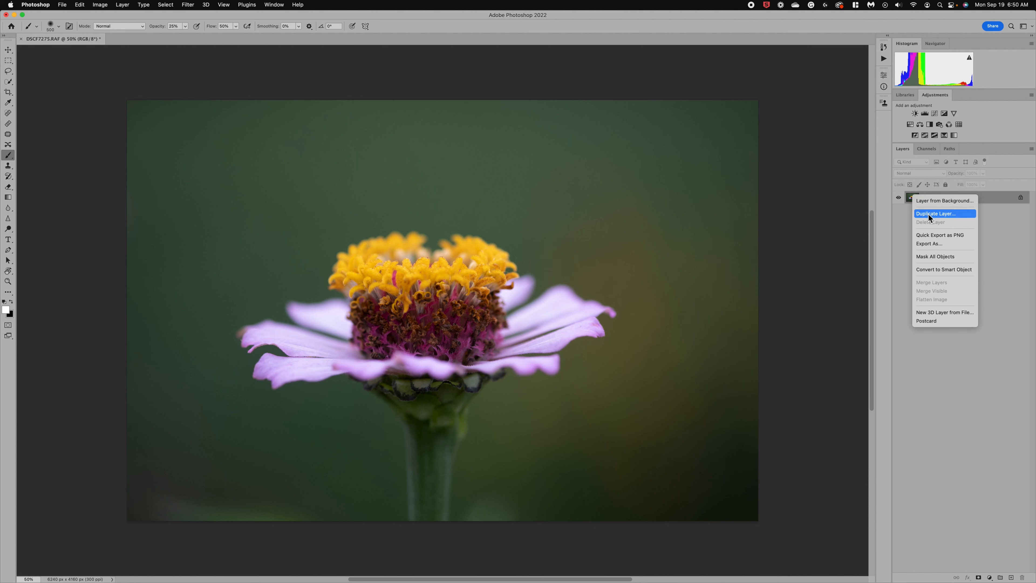
pyautogui.click(910, 213)
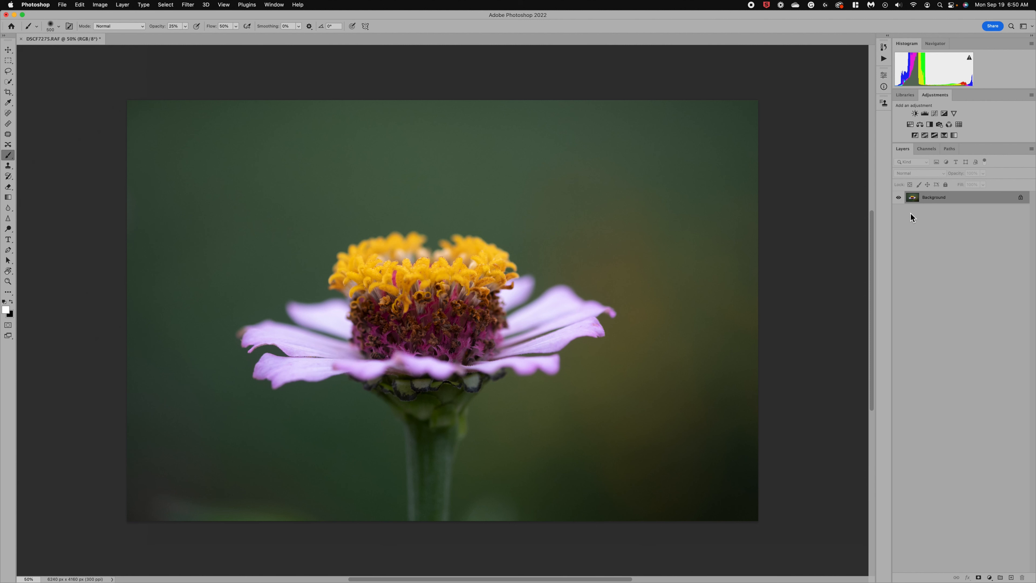
pyautogui.press('super+j')
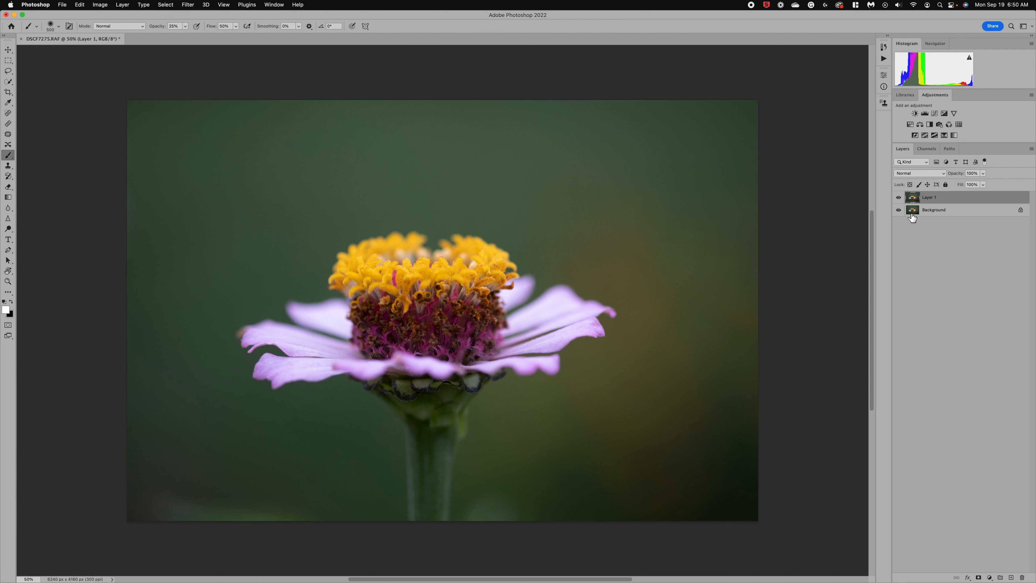
pyautogui.doubleClick(932, 197)
pyautogui.press('Return')
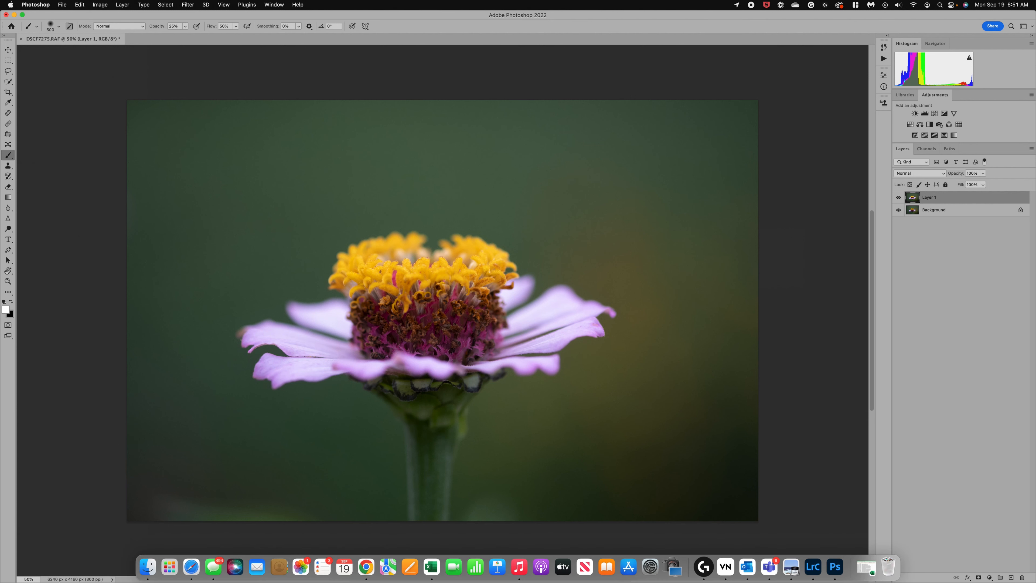
# Place the Spring Equinox.jpg texture from the Lacie drive into the flower photo as a new layer
pyautogui.click(148, 567)
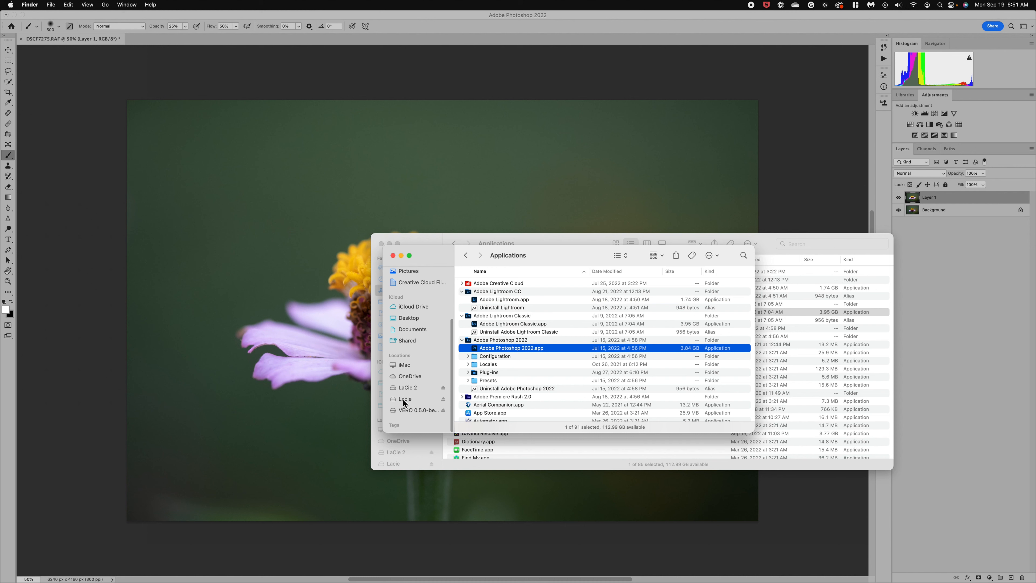
pyautogui.click(404, 399)
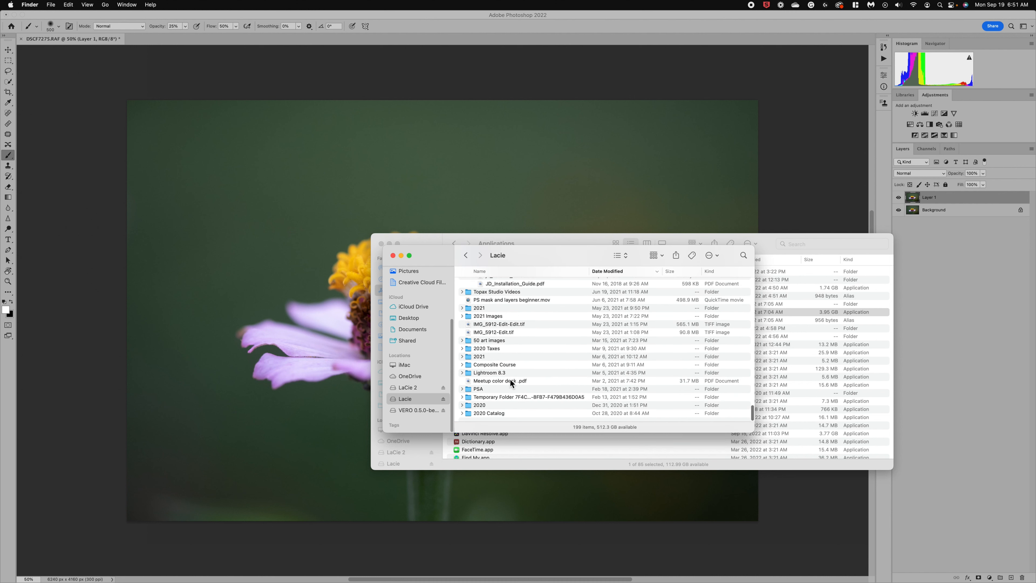
pyautogui.scroll(-15, 509, 379)
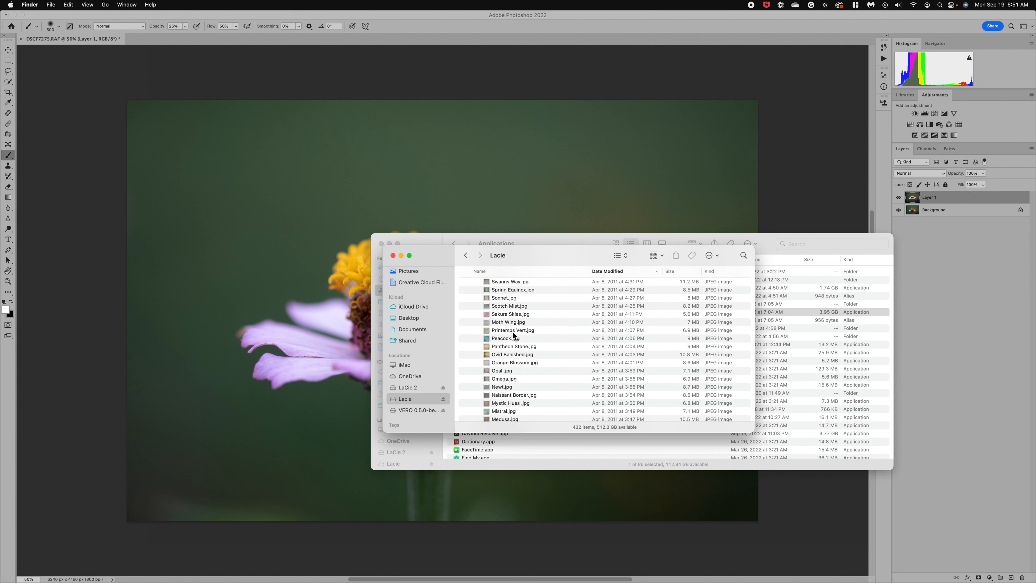
pyautogui.moveTo(517, 291); pyautogui.dragTo(277, 249)
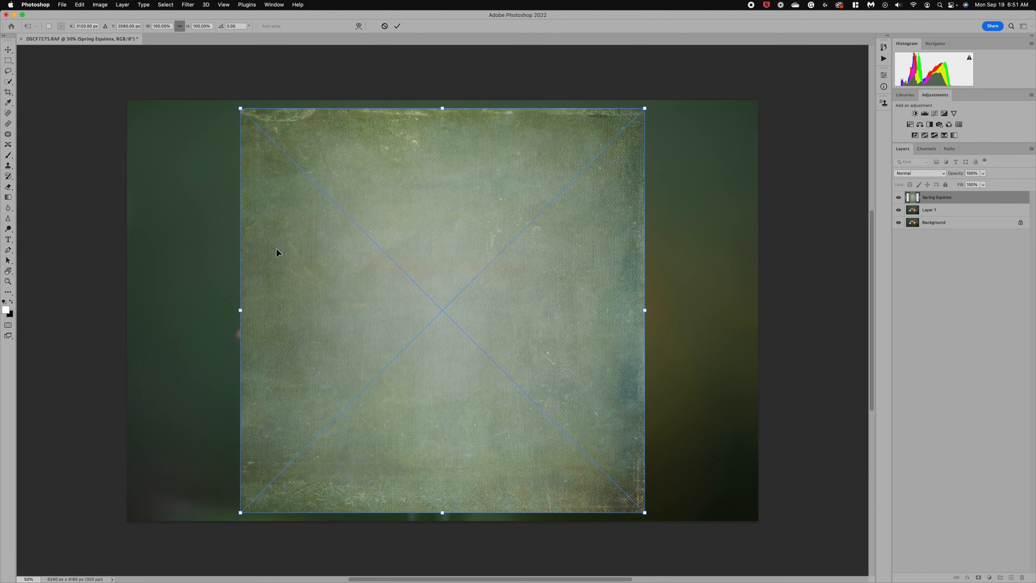
# Scale the Spring Equinox texture to about 157% so it covers the whole canvas, and commit the placement
pyautogui.moveTo(645, 310); pyautogui.dragTo(758, 310)
pyautogui.moveTo(240, 310); pyautogui.dragTo(125, 304)
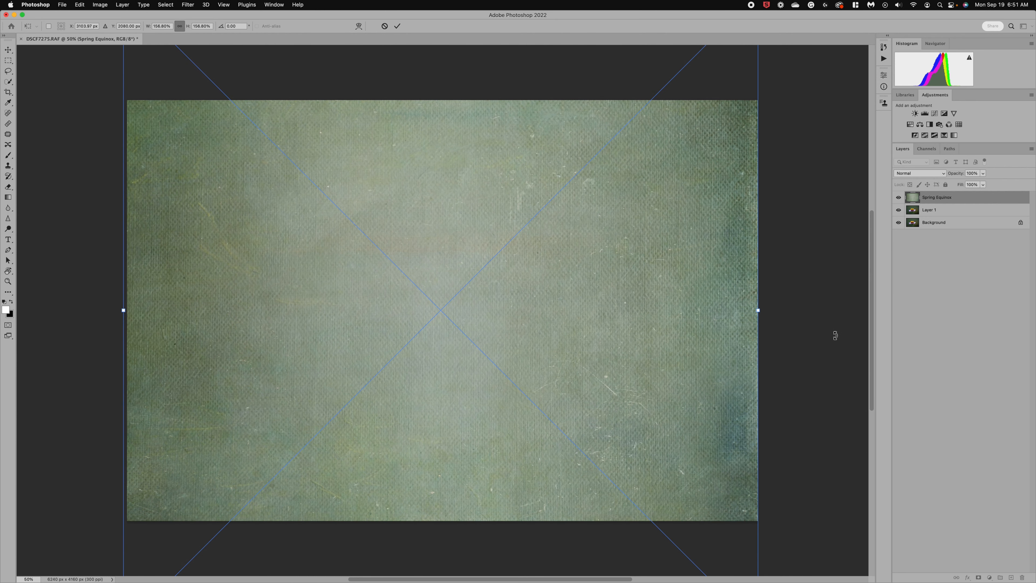
pyautogui.click(397, 26)
pyautogui.press('b')
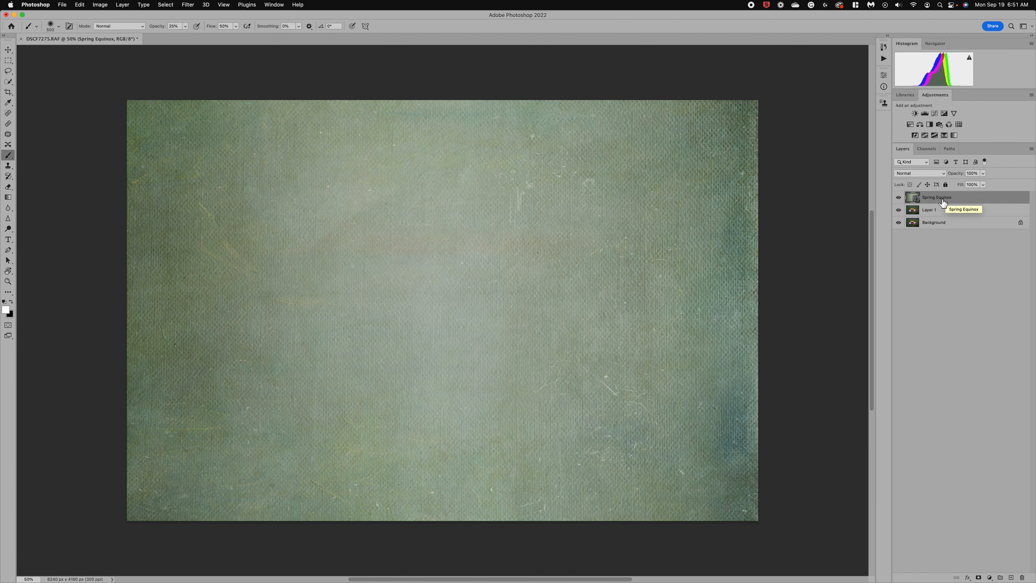
# Toggle the Spring Equinox layer's visibility off and on, and add a white layer mask to it
pyautogui.click(898, 197)
pyautogui.click(899, 197)
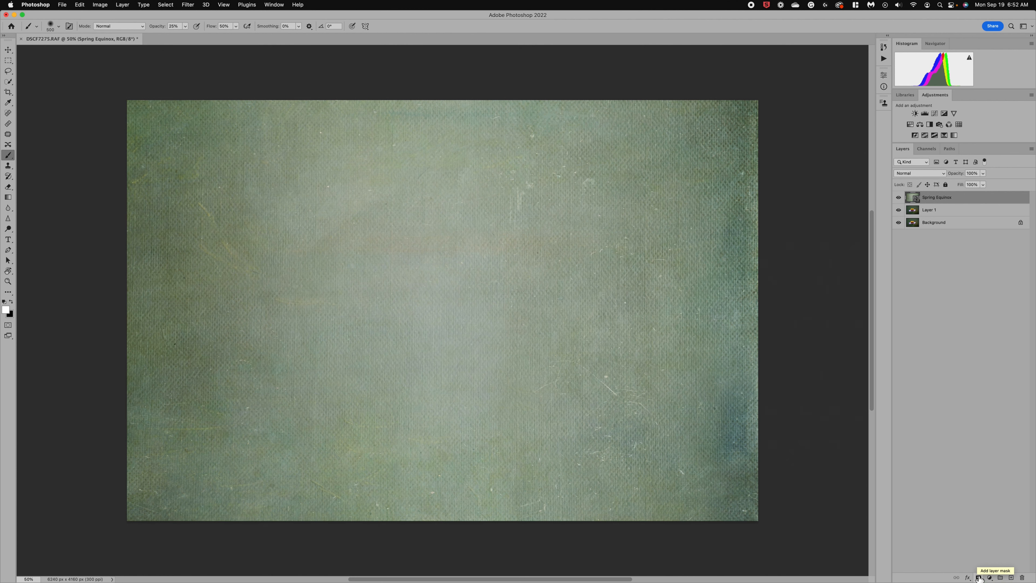
pyautogui.click(979, 577)
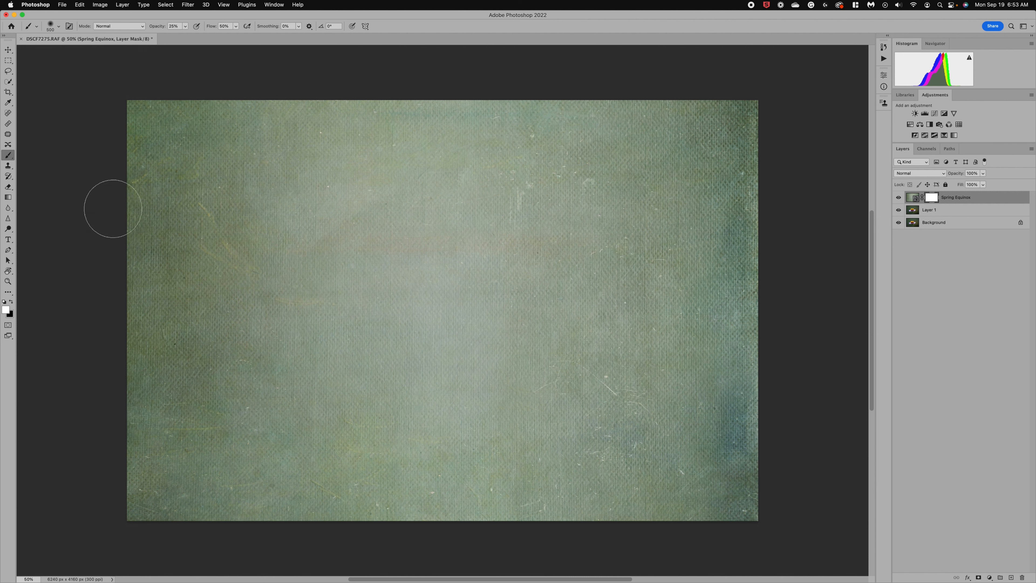
# Set the foreground colour to black and the background colour to white
pyautogui.click(11, 303)
pyautogui.click(12, 302)
pyautogui.click(12, 303)
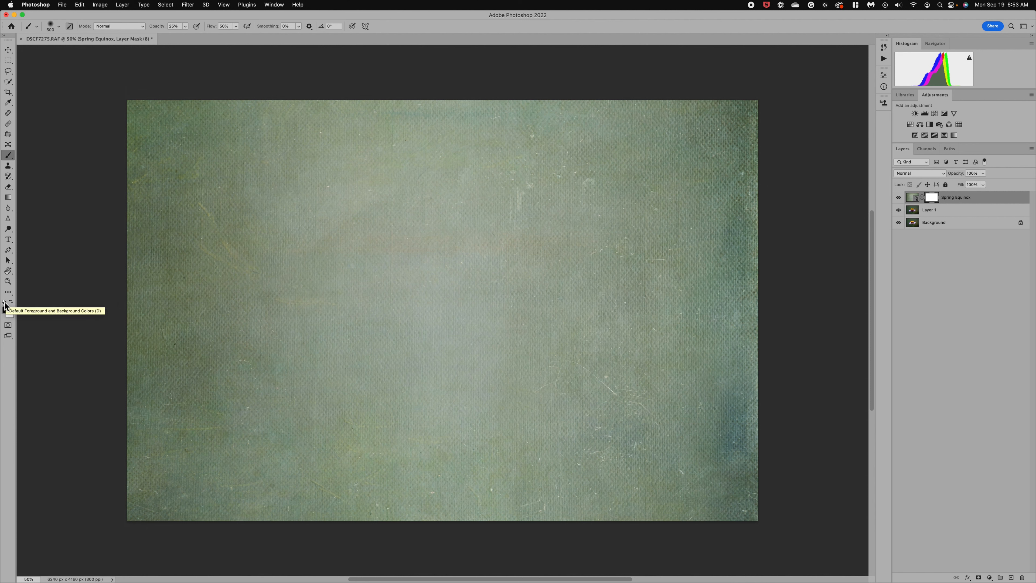
pyautogui.click(4, 302)
pyautogui.click(7, 309)
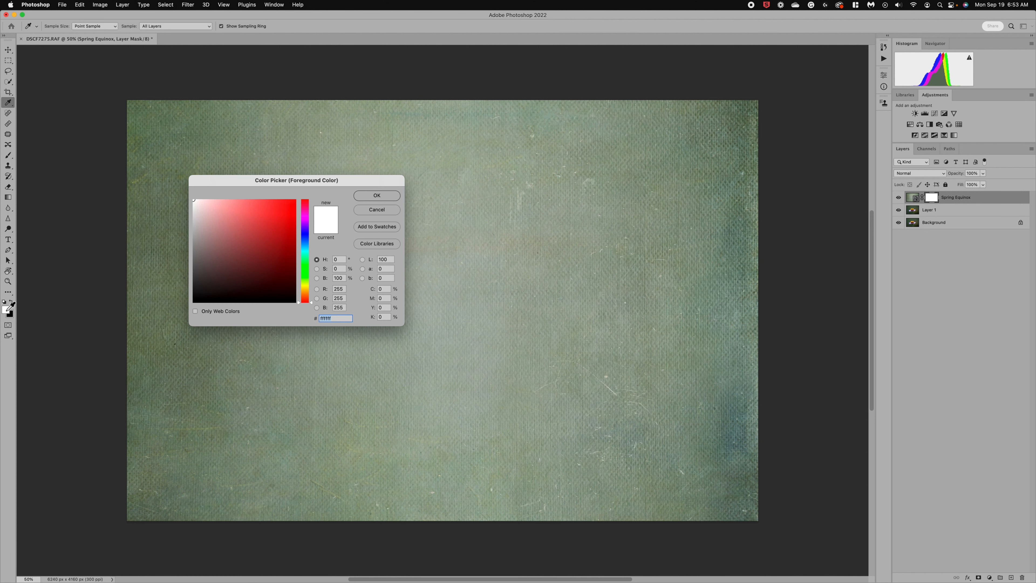
pyautogui.click(195, 301)
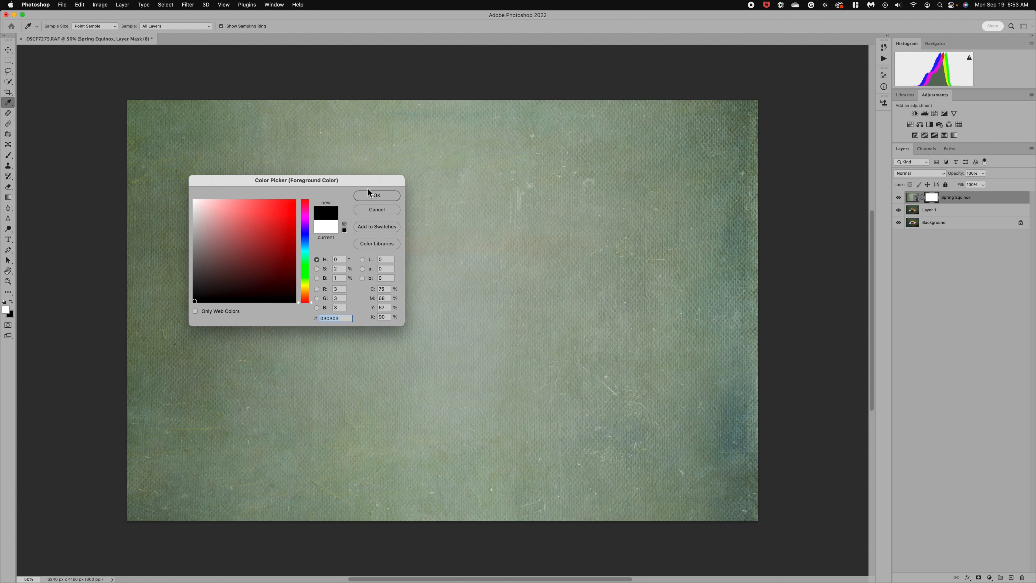
pyautogui.click(368, 195)
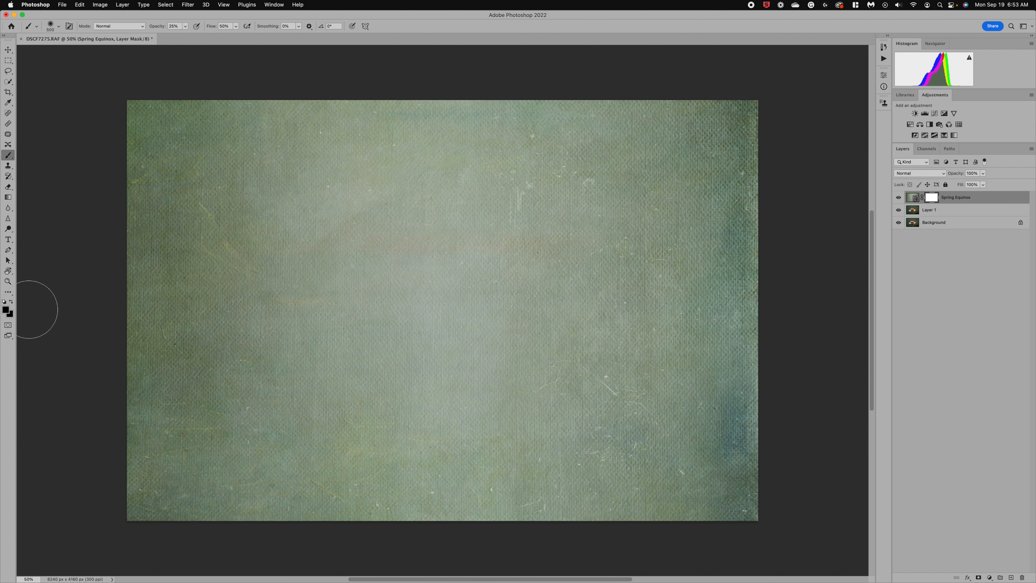
pyautogui.click(5, 302)
pyautogui.click(12, 302)
# Check the Soft Round brush settings and set the brush opacity to 100%
pyautogui.click(37, 28)
pyautogui.click(59, 27)
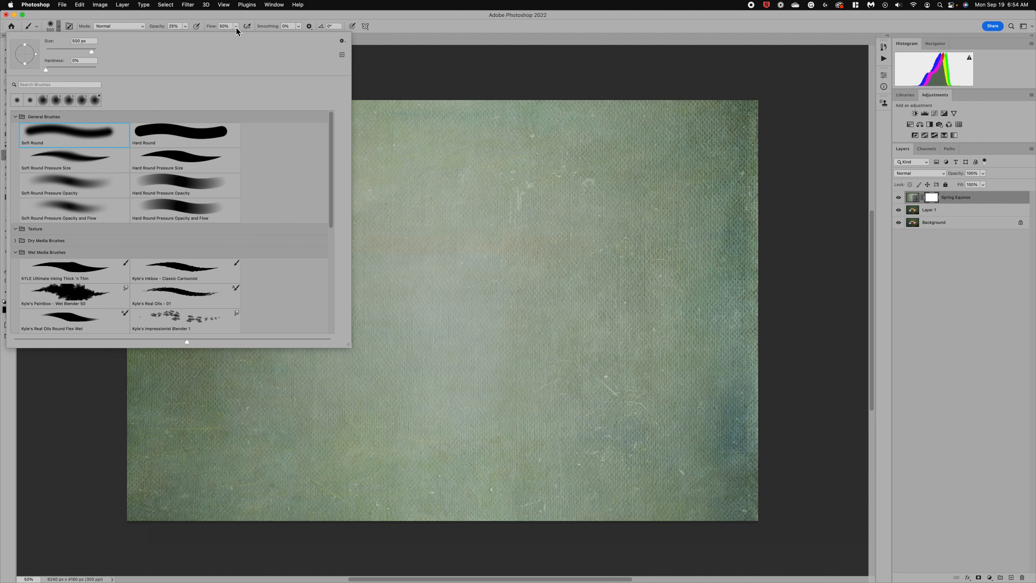
pyautogui.click(184, 26)
pyautogui.click(185, 26)
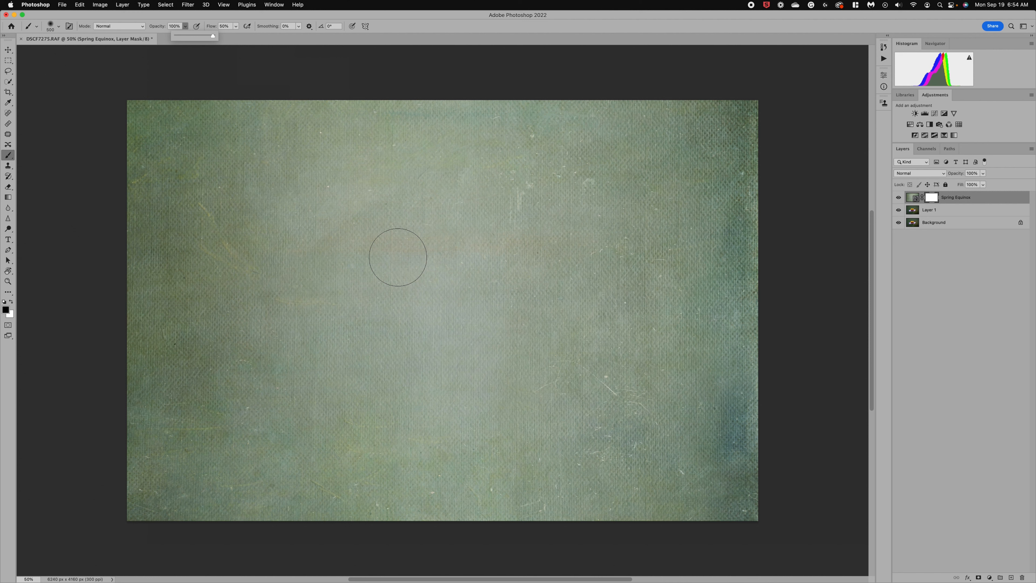
# Enlarge the brush to 1200 px
pyautogui.press(']')
pyautogui.press(']')
pyautogui.press(']')
pyautogui.press(']')
pyautogui.press(']')
pyautogui.press(']')
pyautogui.press(']')
pyautogui.press(']')
pyautogui.press(']')
pyautogui.press(']')
pyautogui.press(']')
pyautogui.press(']')
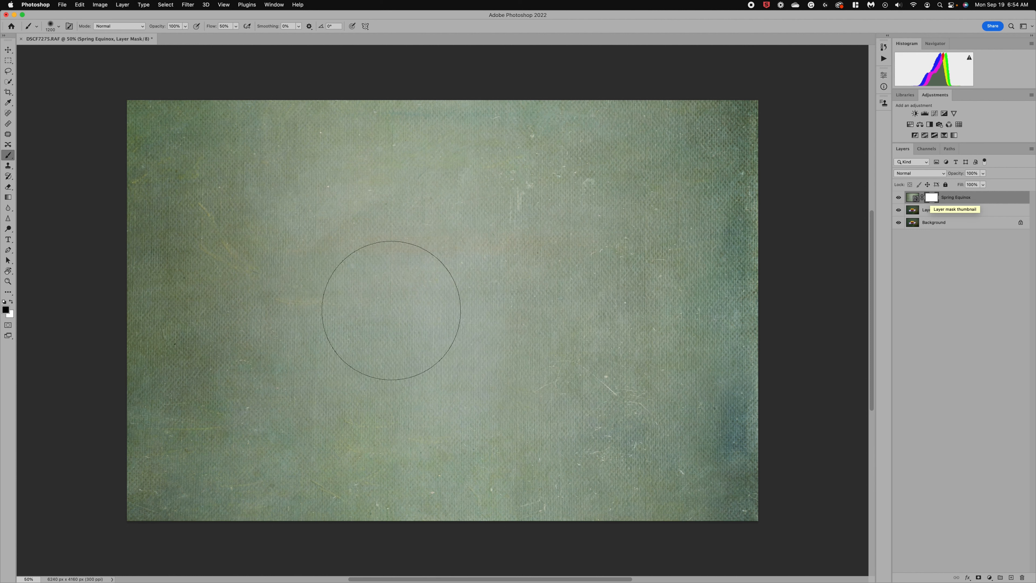
# Paint black on the Spring Equinox mask over the flower head, petals and upper stem to reveal the flower
pyautogui.click(389, 317)
pyautogui.moveTo(389, 317)
pyautogui.mouseDown()
pyautogui.moveTo(476, 278)
pyautogui.moveTo(392, 351)
pyautogui.moveTo(364, 236)
pyautogui.moveTo(509, 269)
pyautogui.moveTo(367, 381)
pyautogui.moveTo(348, 253)
pyautogui.moveTo(542, 312)
pyautogui.moveTo(381, 418)
pyautogui.moveTo(474, 277)
pyautogui.moveTo(466, 385)
pyautogui.moveTo(323, 352)
pyautogui.moveTo(364, 256)
pyautogui.moveTo(490, 272)
pyautogui.moveTo(358, 363)
pyautogui.moveTo(292, 271)
pyautogui.moveTo(495, 242)
pyautogui.moveTo(572, 292)
pyautogui.moveTo(541, 357)
pyautogui.moveTo(374, 401)
pyautogui.moveTo(287, 298)
pyautogui.moveTo(525, 254)
pyautogui.moveTo(492, 369)
pyautogui.moveTo(303, 318)
pyautogui.mouseUp()
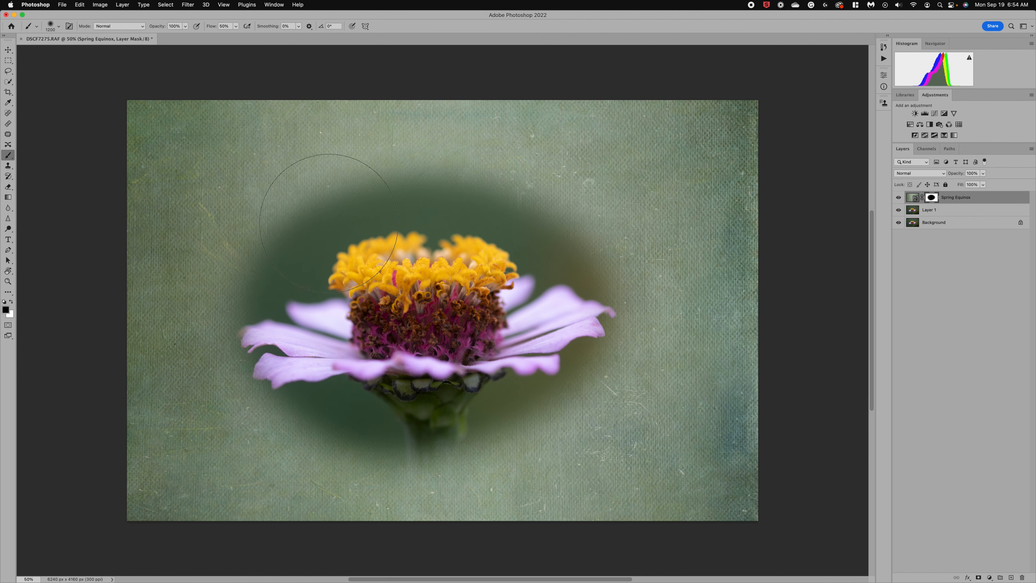
pyautogui.moveTo(329, 223); pyautogui.dragTo(544, 265)
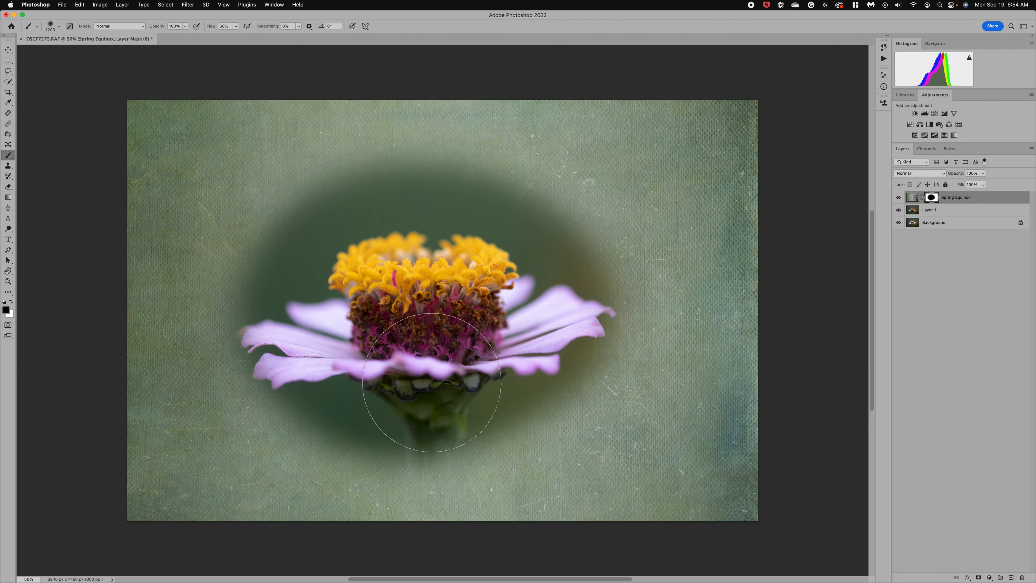
pyautogui.moveTo(432, 382)
pyautogui.mouseDown()
pyautogui.moveTo(430, 440)
pyautogui.moveTo(432, 419)
pyautogui.moveTo(519, 398)
pyautogui.moveTo(468, 397)
pyautogui.moveTo(382, 419)
pyautogui.moveTo(322, 387)
pyautogui.mouseUp()
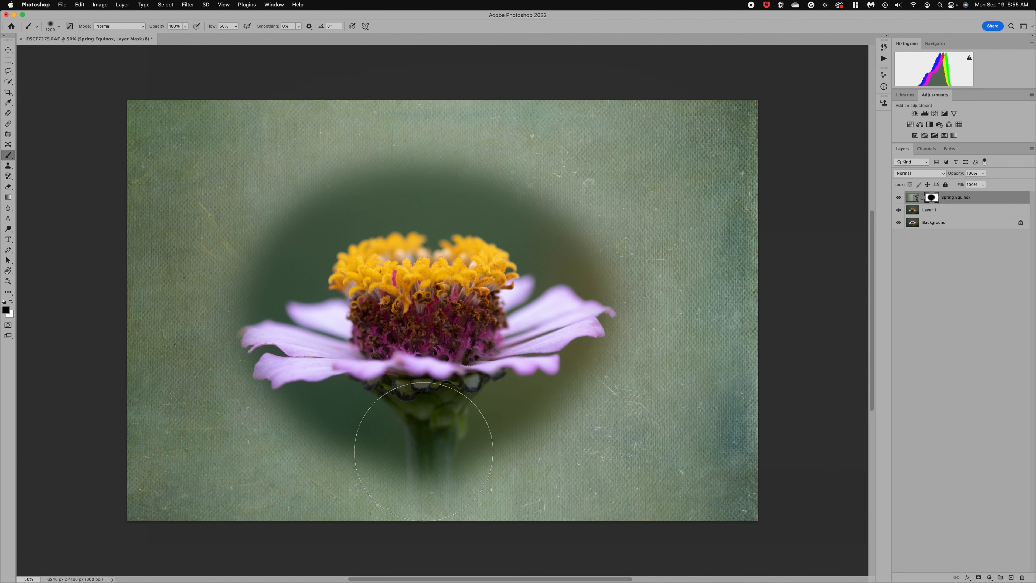
pyautogui.click(423, 453)
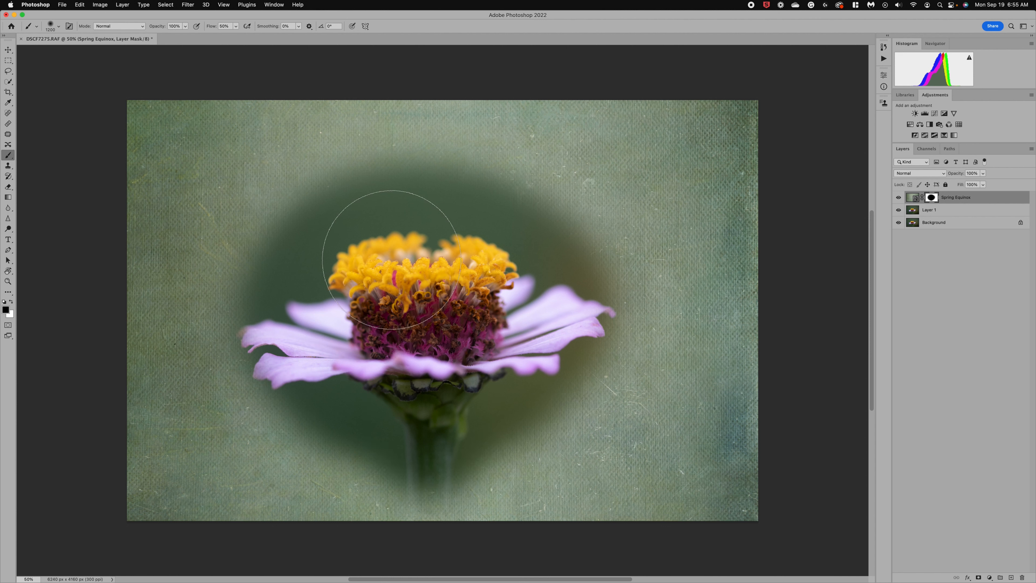
pyautogui.moveTo(272, 326)
pyautogui.mouseDown()
pyautogui.moveTo(490, 232)
pyautogui.moveTo(611, 336)
pyautogui.moveTo(598, 380)
pyautogui.moveTo(407, 435)
pyautogui.moveTo(322, 399)
pyautogui.mouseUp()
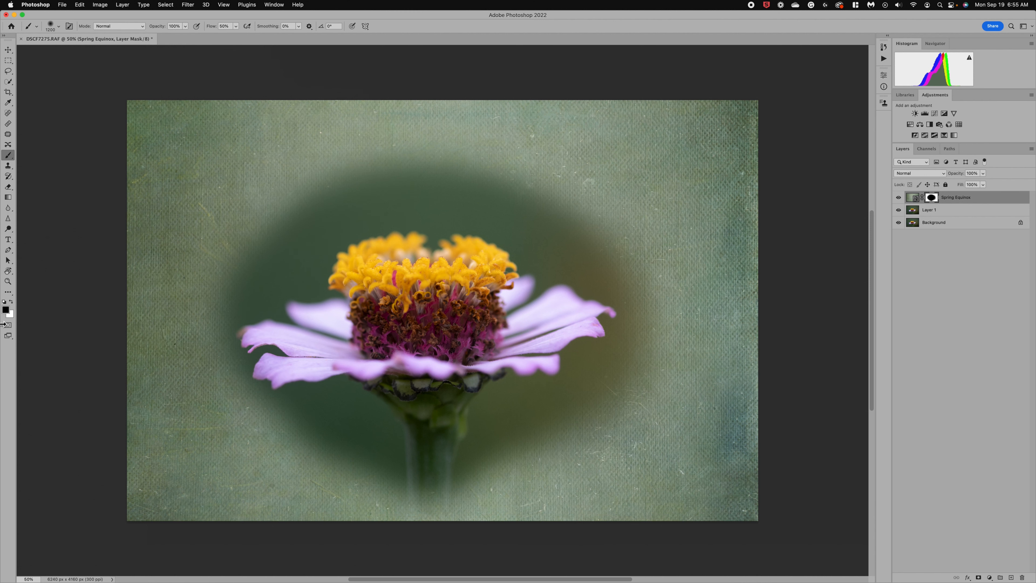
# Paint white on the Spring Equinox mask over the revealed flower to restore the full texture
pyautogui.click(12, 302)
pyautogui.moveTo(293, 266)
pyautogui.mouseDown()
pyautogui.moveTo(235, 287)
pyautogui.moveTo(279, 229)
pyautogui.moveTo(372, 171)
pyautogui.moveTo(475, 167)
pyautogui.mouseUp()
pyautogui.moveTo(420, 188)
pyautogui.mouseDown()
pyautogui.moveTo(399, 232)
pyautogui.moveTo(566, 326)
pyautogui.moveTo(510, 420)
pyautogui.moveTo(648, 352)
pyautogui.moveTo(355, 314)
pyautogui.moveTo(408, 301)
pyautogui.moveTo(347, 383)
pyautogui.moveTo(342, 474)
pyautogui.moveTo(448, 486)
pyautogui.moveTo(603, 261)
pyautogui.mouseUp()
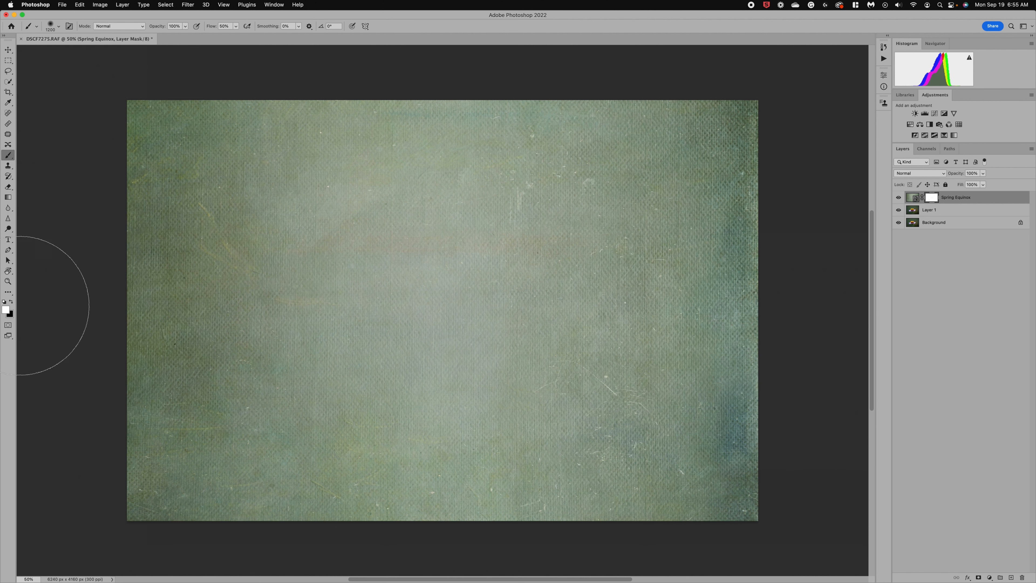
# Paint black on the mask over the flower's centre, and cover it again with white
pyautogui.click(12, 301)
pyautogui.moveTo(390, 296)
pyautogui.mouseDown()
pyautogui.moveTo(421, 319)
pyautogui.moveTo(500, 315)
pyautogui.moveTo(457, 252)
pyautogui.moveTo(386, 300)
pyautogui.mouseUp()
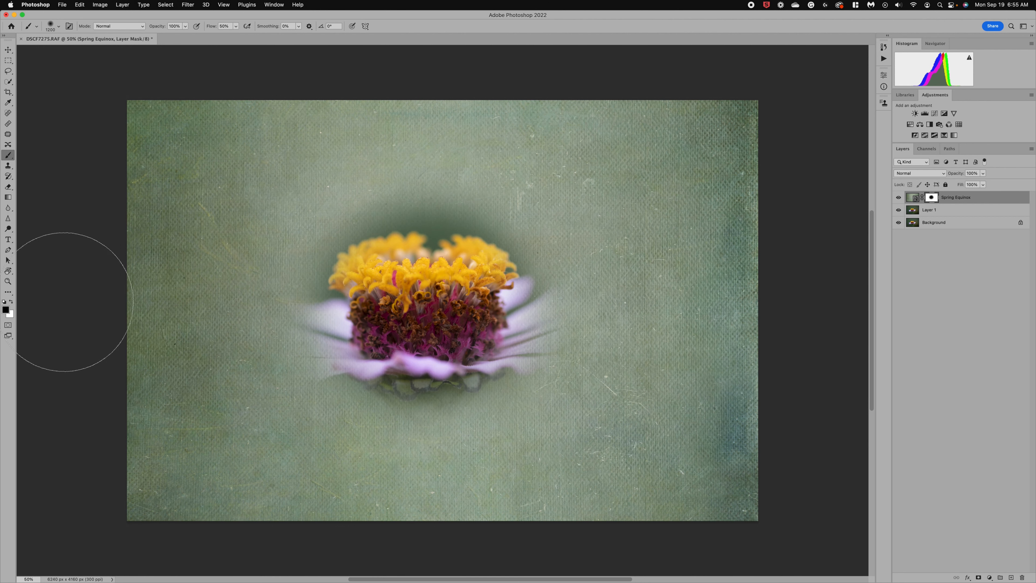
pyautogui.click(11, 301)
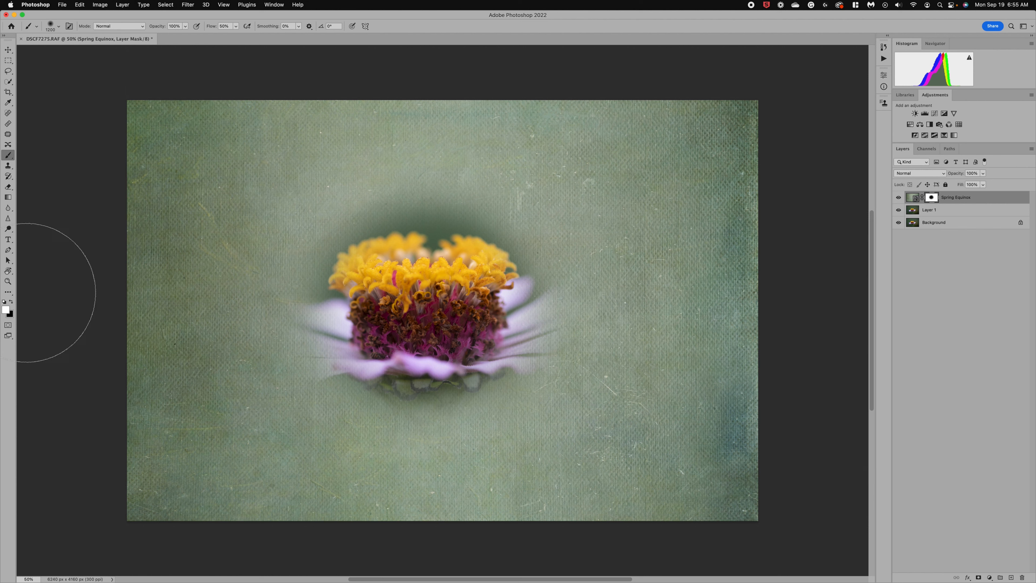
pyautogui.moveTo(335, 243)
pyautogui.mouseDown()
pyautogui.moveTo(302, 296)
pyautogui.moveTo(418, 224)
pyautogui.moveTo(666, 296)
pyautogui.moveTo(616, 348)
pyautogui.moveTo(482, 364)
pyautogui.moveTo(453, 293)
pyautogui.moveTo(373, 254)
pyautogui.moveTo(525, 261)
pyautogui.moveTo(376, 389)
pyautogui.moveTo(471, 231)
pyautogui.mouseUp()
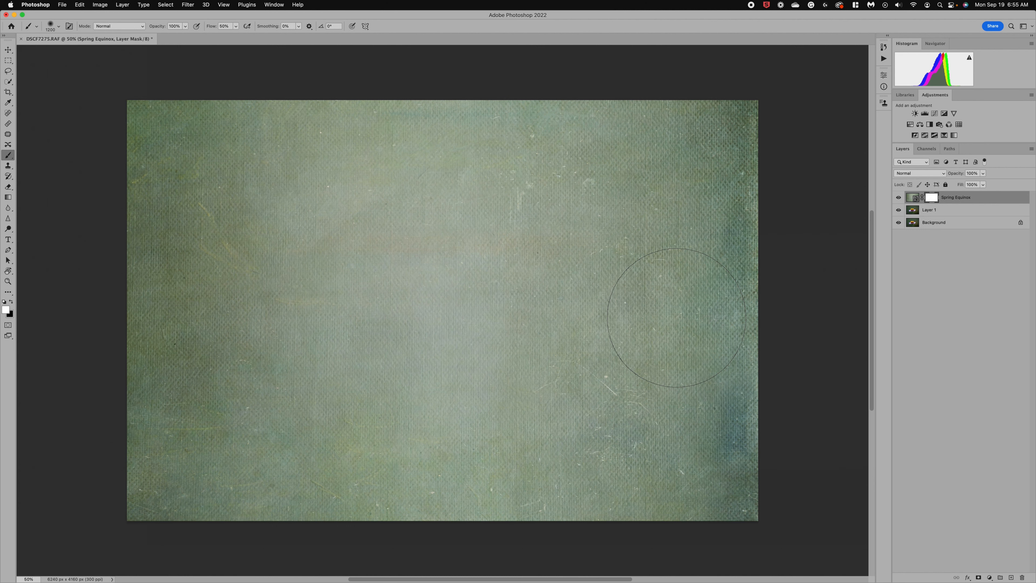
# Replace the Spring Equinox layer's mask with a new one inverted to black
pyautogui.rightClick(933, 199)
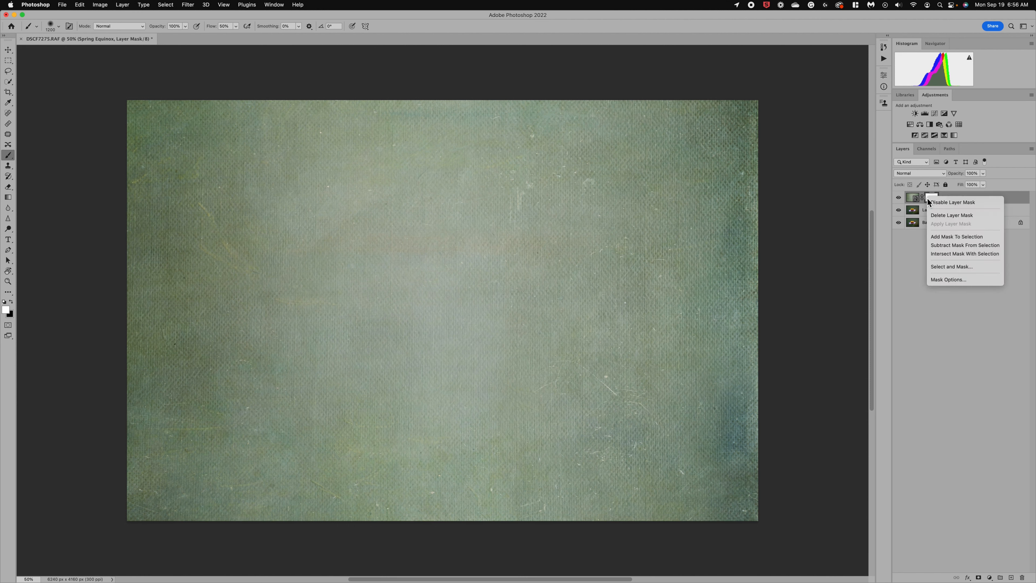
pyautogui.click(948, 217)
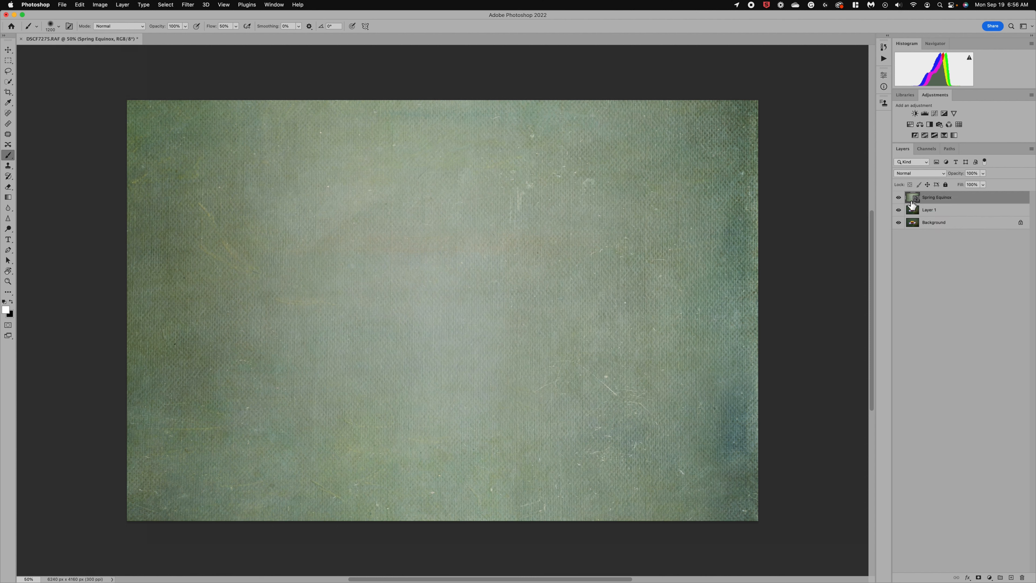
pyautogui.click(978, 577)
pyautogui.press('super+i')
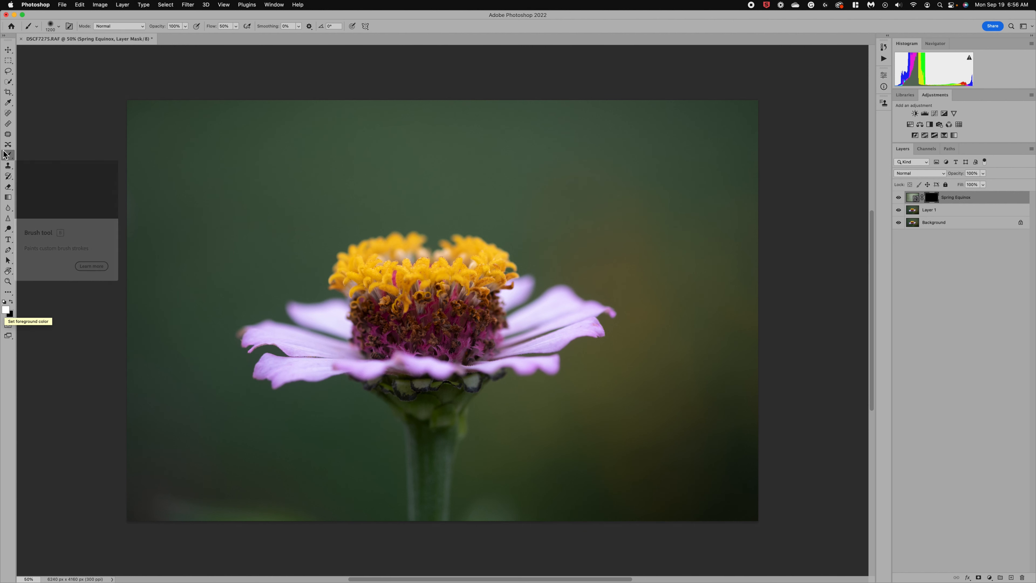
# Paint white on the black mask around the flower to bring the texture into the photo's background
pyautogui.moveTo(228, 220); pyautogui.dragTo(245, 201)
pyautogui.moveTo(362, 162)
pyautogui.mouseDown()
pyautogui.moveTo(210, 219)
pyautogui.moveTo(147, 164)
pyautogui.moveTo(69, 133)
pyautogui.moveTo(135, 136)
pyautogui.moveTo(147, 250)
pyautogui.moveTo(208, 312)
pyautogui.moveTo(313, 240)
pyautogui.moveTo(172, 328)
pyautogui.moveTo(155, 397)
pyautogui.moveTo(169, 421)
pyautogui.moveTo(150, 460)
pyautogui.moveTo(211, 495)
pyautogui.moveTo(336, 500)
pyautogui.moveTo(358, 480)
pyautogui.moveTo(340, 431)
pyautogui.moveTo(241, 408)
pyautogui.mouseUp()
pyautogui.moveTo(306, 481)
pyautogui.mouseDown()
pyautogui.moveTo(342, 527)
pyautogui.moveTo(376, 513)
pyautogui.mouseUp()
pyautogui.moveTo(611, 457)
pyautogui.mouseDown()
pyautogui.moveTo(530, 437)
pyautogui.moveTo(521, 496)
pyautogui.moveTo(508, 477)
pyautogui.moveTo(493, 492)
pyautogui.moveTo(737, 452)
pyautogui.moveTo(711, 486)
pyautogui.moveTo(637, 493)
pyautogui.moveTo(574, 428)
pyautogui.moveTo(728, 343)
pyautogui.moveTo(701, 312)
pyautogui.moveTo(723, 406)
pyautogui.moveTo(626, 396)
pyautogui.moveTo(605, 334)
pyautogui.moveTo(608, 239)
pyautogui.moveTo(668, 209)
pyautogui.moveTo(659, 154)
pyautogui.moveTo(498, 135)
pyautogui.moveTo(447, 146)
pyautogui.moveTo(483, 197)
pyautogui.moveTo(473, 200)
pyautogui.moveTo(731, 155)
pyautogui.moveTo(786, 282)
pyautogui.mouseUp()
pyautogui.moveTo(184, 344)
pyautogui.mouseDown()
pyautogui.moveTo(359, 338)
pyautogui.moveTo(428, 445)
pyautogui.moveTo(856, 381)
pyautogui.mouseUp()
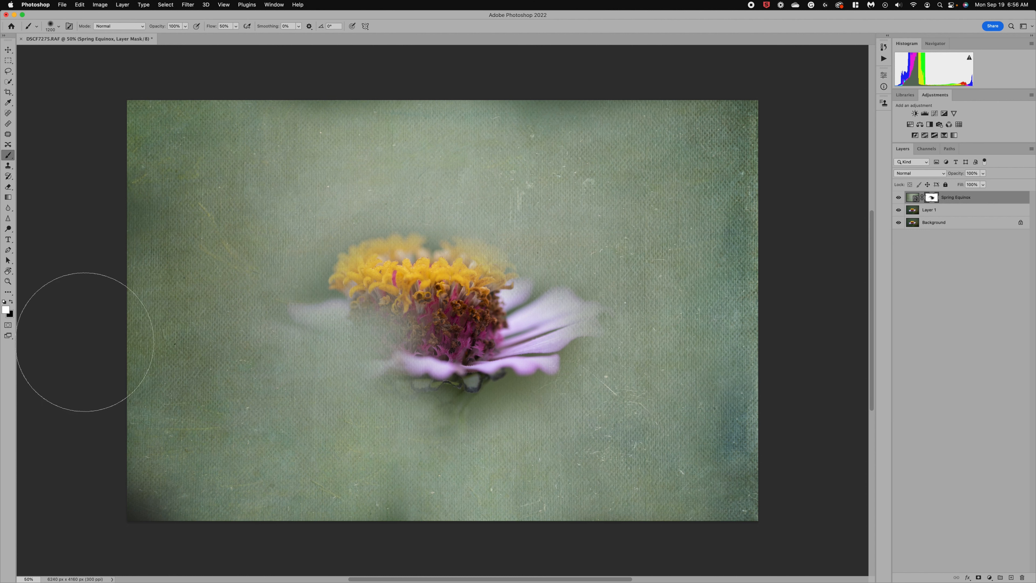
# Paint black on the mask over the flower head, petals and stem to clear the texture from them
pyautogui.click(12, 303)
pyautogui.moveTo(394, 331)
pyautogui.mouseDown()
pyautogui.moveTo(410, 266)
pyautogui.moveTo(358, 310)
pyautogui.moveTo(374, 301)
pyautogui.moveTo(384, 333)
pyautogui.moveTo(285, 339)
pyautogui.moveTo(316, 326)
pyautogui.moveTo(509, 325)
pyautogui.moveTo(455, 282)
pyautogui.moveTo(384, 270)
pyautogui.moveTo(394, 321)
pyautogui.moveTo(471, 402)
pyautogui.moveTo(448, 478)
pyautogui.mouseUp()
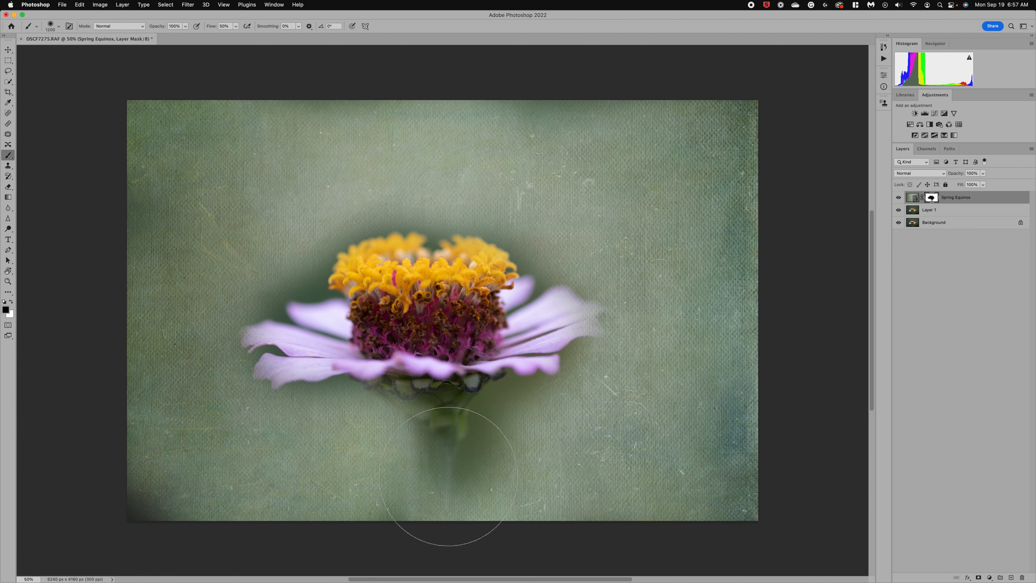
pyautogui.scroll(2, 449, 477)
pyautogui.scroll(-3, 449, 477)
pyautogui.moveTo(432, 403)
pyautogui.mouseDown()
pyautogui.moveTo(430, 452)
pyautogui.moveTo(422, 443)
pyautogui.moveTo(411, 486)
pyautogui.mouseUp()
pyautogui.scroll(2, 419, 449)
pyautogui.hscroll(3, 430, 403)
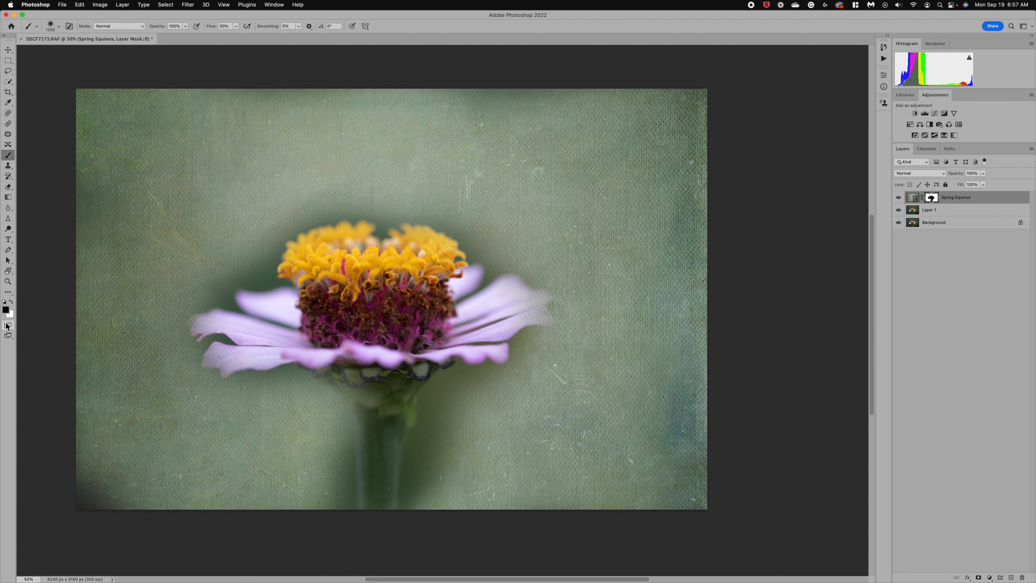
# Delete the painted layer mask from the Spring Equinox layer
pyautogui.click(12, 301)
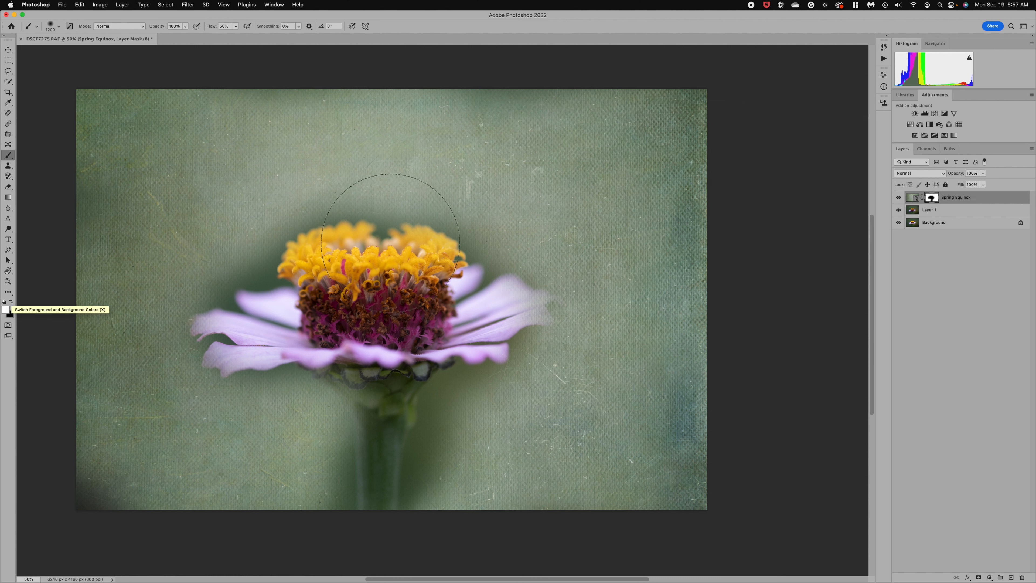
pyautogui.hscroll(-3, 442, 253)
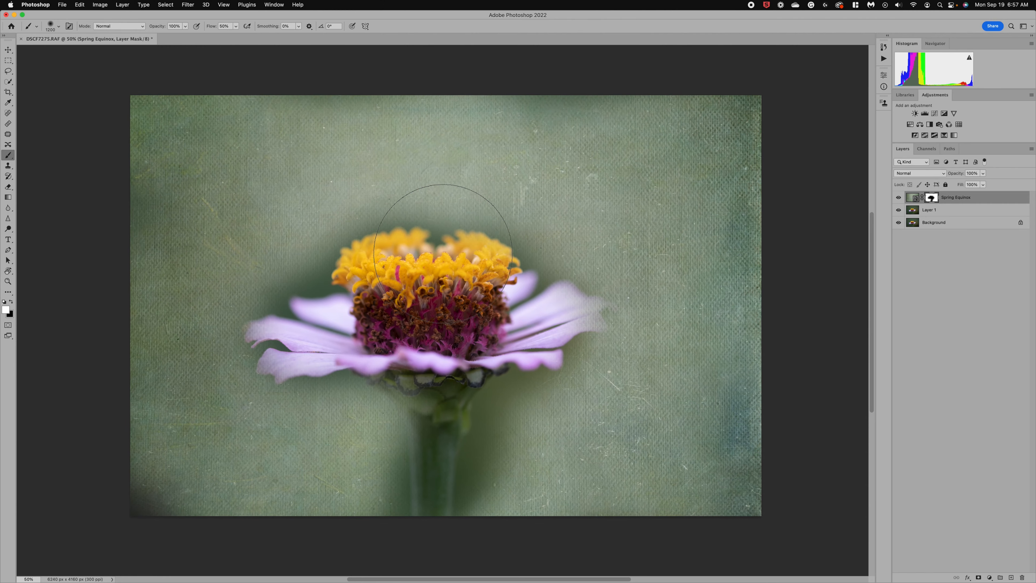
pyautogui.rightClick(931, 197)
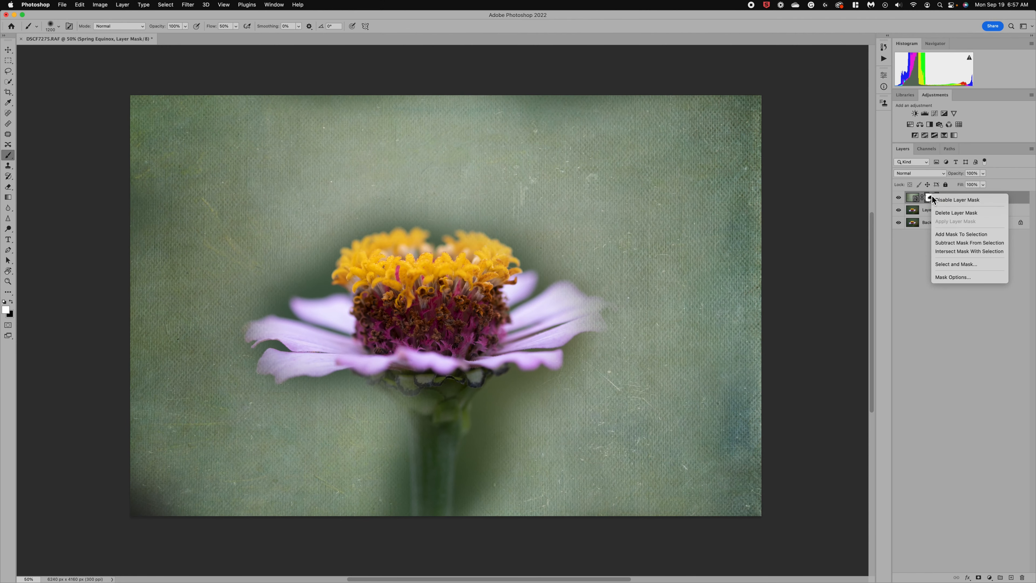
pyautogui.click(950, 212)
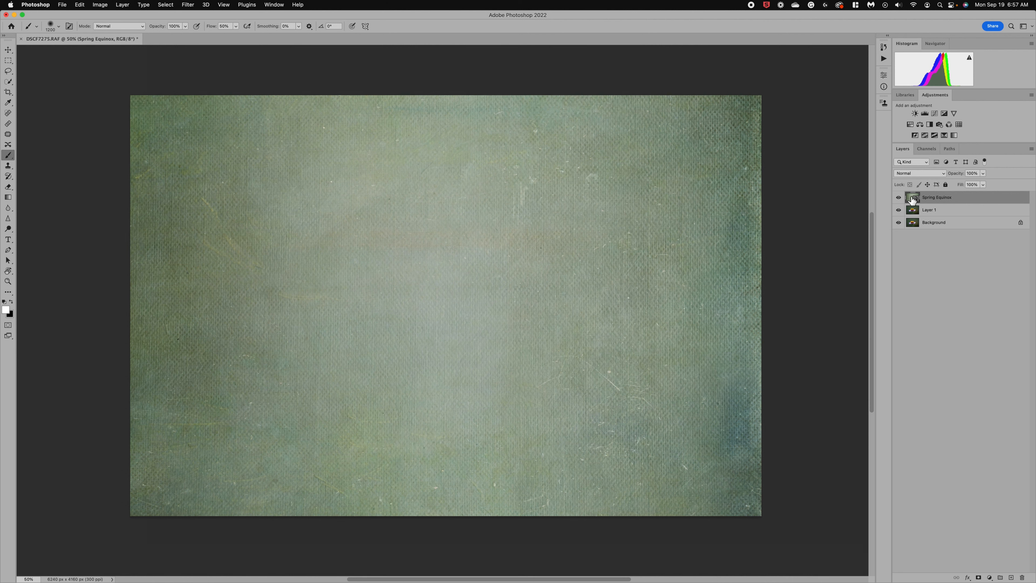
# Lower the Spring Equinox layer's opacity to 41% and add a new white layer mask to it
pyautogui.click(919, 178)
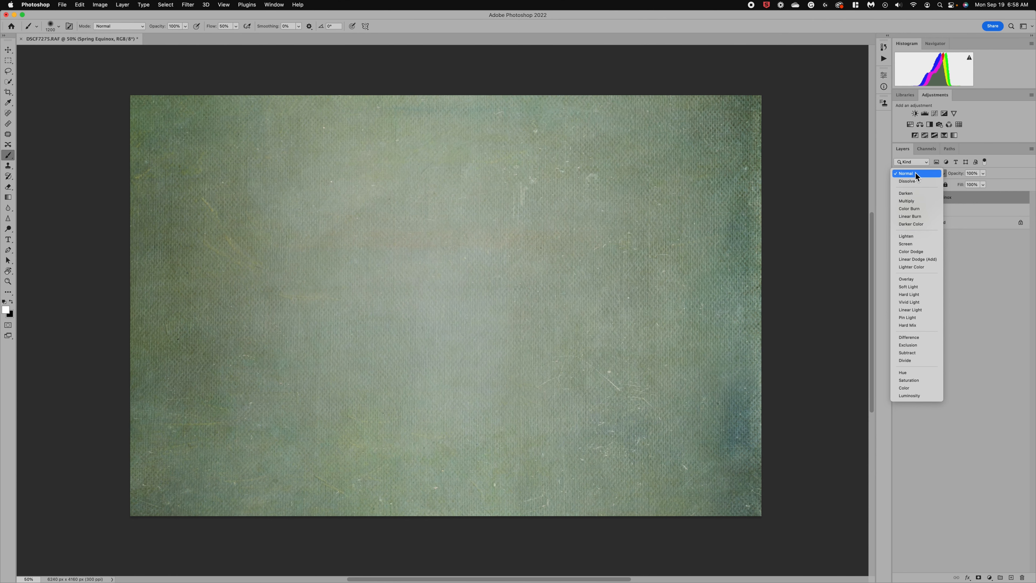
pyautogui.click(915, 172)
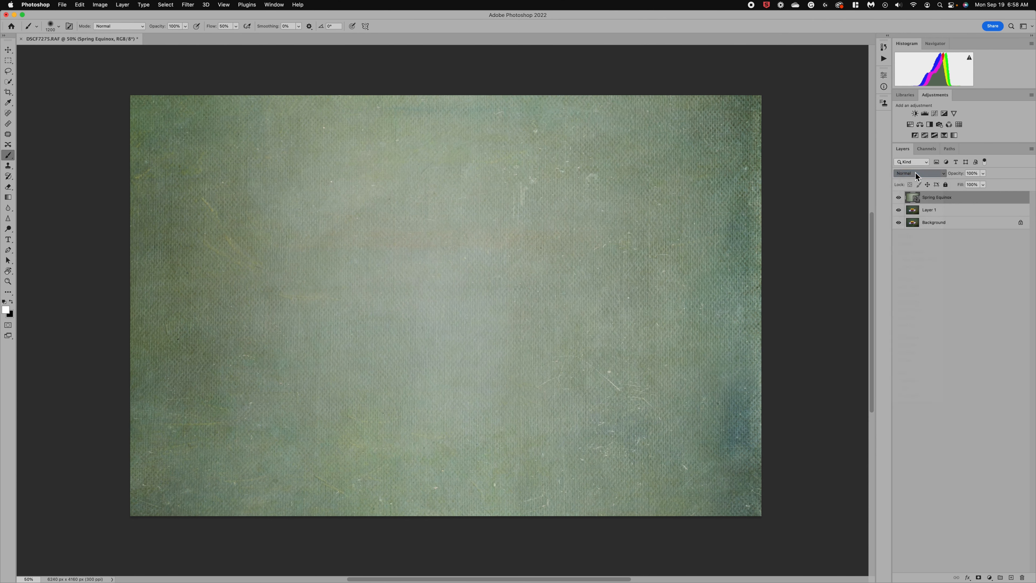
pyautogui.click(982, 175)
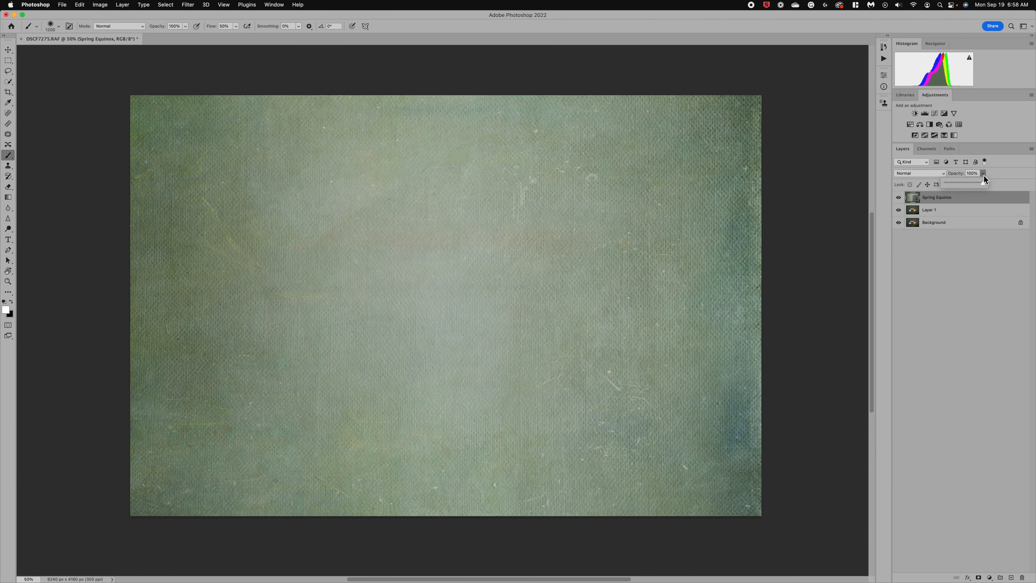
pyautogui.click(964, 183)
pyautogui.moveTo(961, 183); pyautogui.dragTo(960, 182)
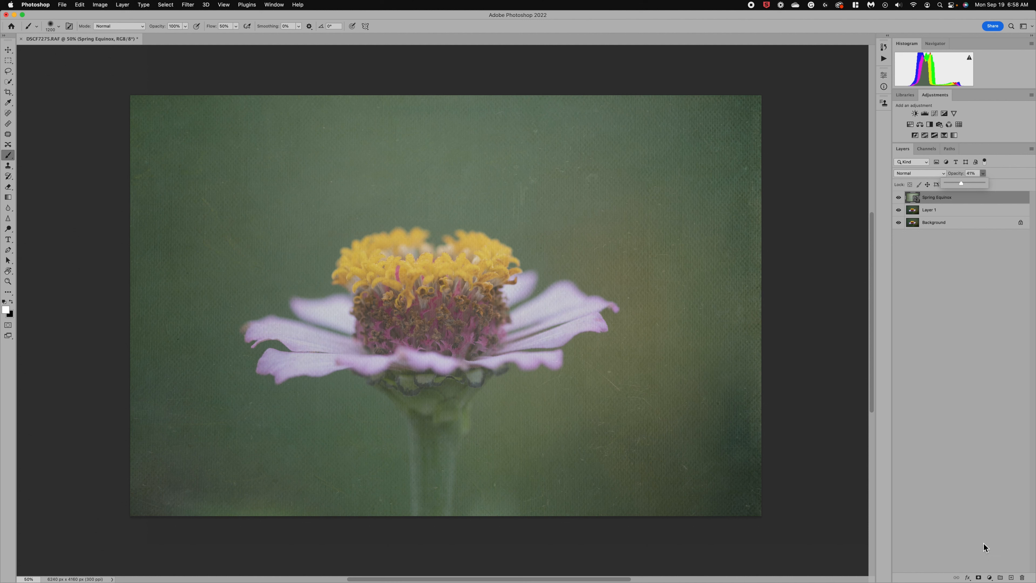
pyautogui.click(978, 578)
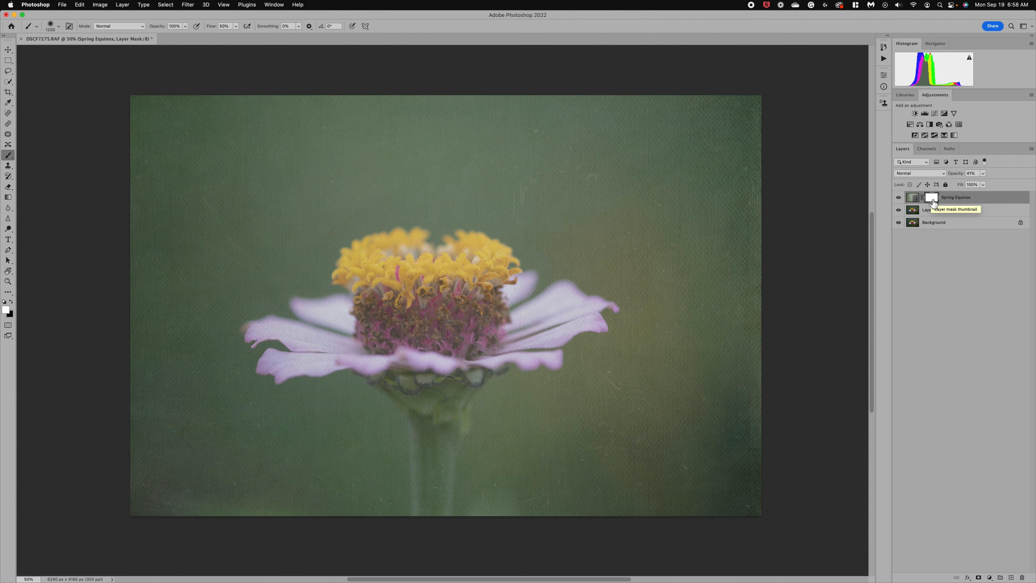
# Paint black on the Spring Equinox mask over the flower's centre with a brush reduced to size 500
pyautogui.click(12, 302)
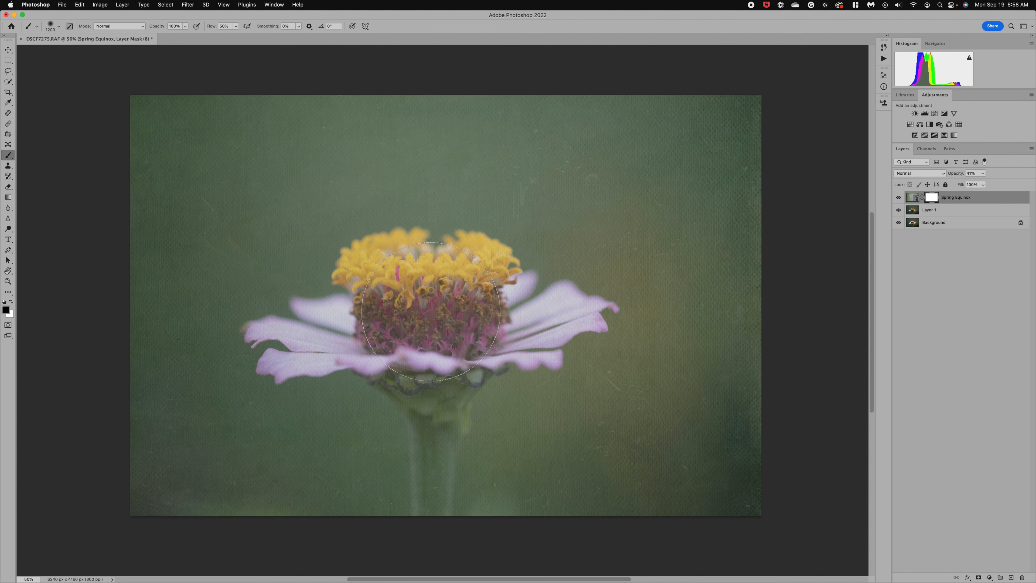
pyautogui.press('[')
pyautogui.press('[')
pyautogui.press('[')
pyautogui.press('[')
pyautogui.press('[')
pyautogui.press('[')
pyautogui.press('[')
pyautogui.press('[')
pyautogui.press(']')
pyautogui.moveTo(431, 311)
pyautogui.mouseDown()
pyautogui.moveTo(382, 303)
pyautogui.moveTo(384, 279)
pyautogui.moveTo(370, 309)
pyautogui.moveTo(416, 268)
pyautogui.moveTo(473, 287)
pyautogui.moveTo(466, 313)
pyautogui.moveTo(455, 332)
pyautogui.moveTo(390, 332)
pyautogui.moveTo(379, 321)
pyautogui.moveTo(387, 272)
pyautogui.moveTo(461, 290)
pyautogui.moveTo(460, 318)
pyautogui.mouseUp()
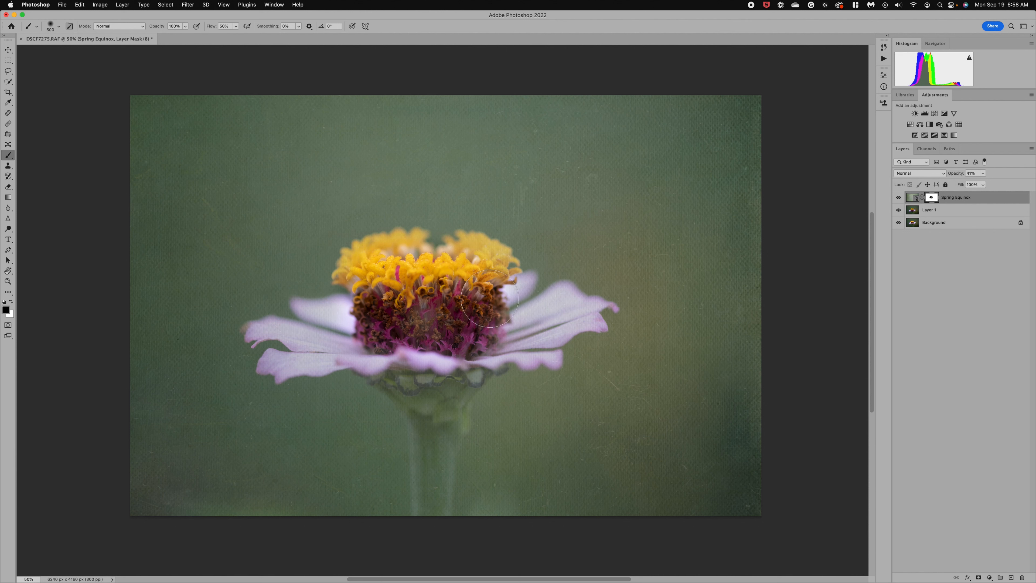
pyautogui.moveTo(415, 352)
pyautogui.mouseDown()
pyautogui.moveTo(395, 373)
pyautogui.moveTo(442, 374)
pyautogui.moveTo(459, 334)
pyautogui.mouseUp()
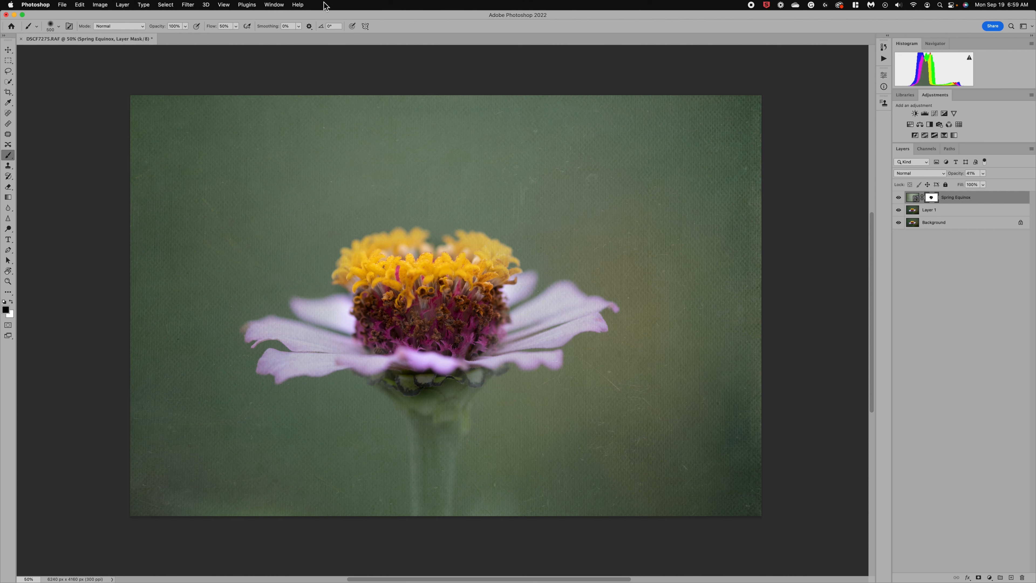
# Set the brush opacity to 51% and paint black on the mask down the flower's stem
pyautogui.click(185, 26)
pyautogui.moveTo(167, 36); pyautogui.dragTo(168, 36)
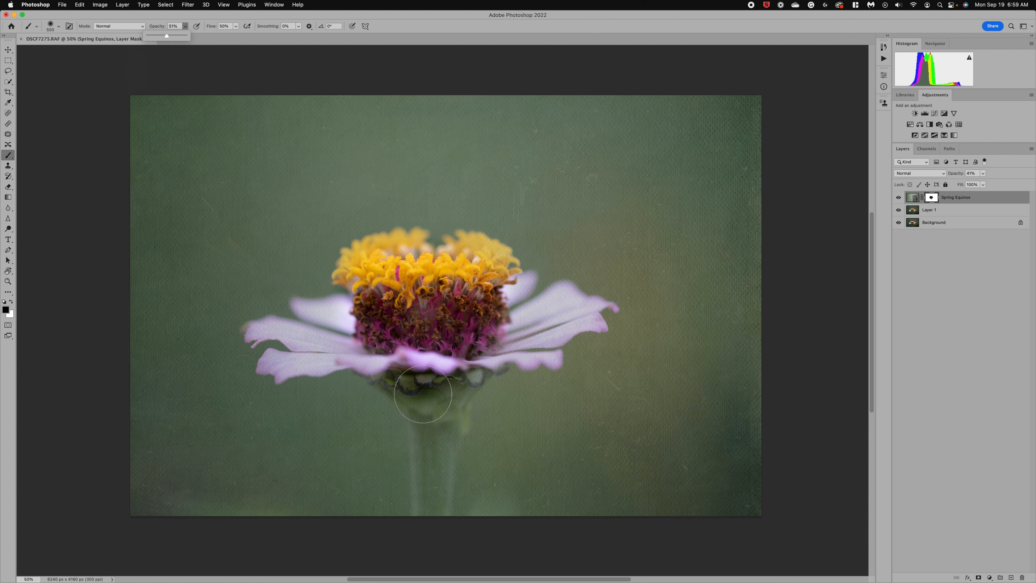
pyautogui.moveTo(423, 394)
pyautogui.mouseDown()
pyautogui.moveTo(412, 392)
pyautogui.moveTo(446, 419)
pyautogui.moveTo(436, 397)
pyautogui.moveTo(428, 492)
pyautogui.moveTo(421, 479)
pyautogui.moveTo(435, 405)
pyautogui.moveTo(429, 520)
pyautogui.moveTo(436, 397)
pyautogui.moveTo(425, 514)
pyautogui.moveTo(417, 470)
pyautogui.mouseUp()
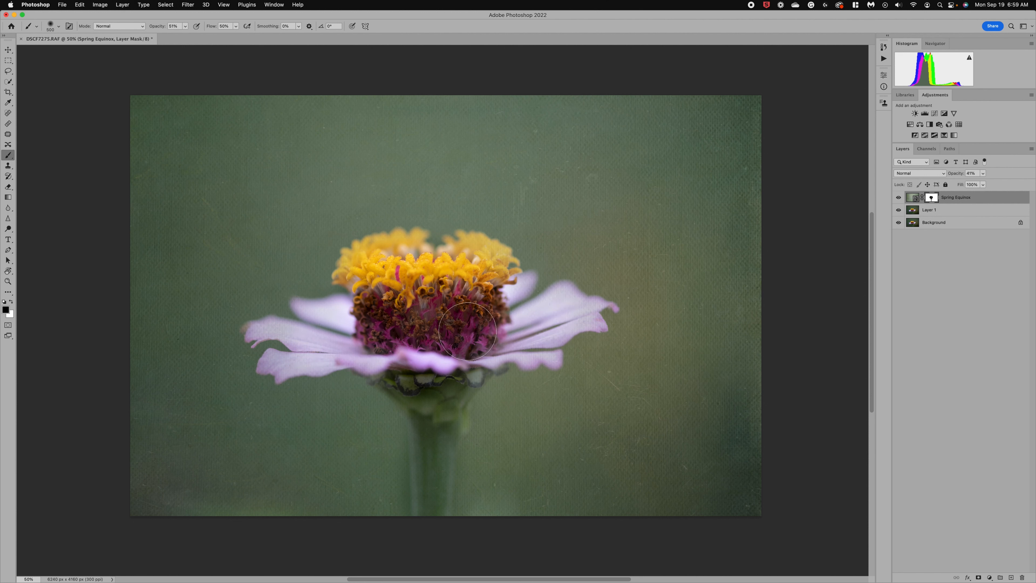
# Paint black on the mask with a 175 brush beneath the petals and over the yellow florets, and switch the painting colour to white
pyautogui.press('[')
pyautogui.press('[')
pyautogui.press('[')
pyautogui.press('[')
pyautogui.press('[')
pyautogui.moveTo(507, 358)
pyautogui.mouseDown()
pyautogui.moveTo(559, 356)
pyautogui.moveTo(278, 361)
pyautogui.moveTo(293, 366)
pyautogui.moveTo(335, 360)
pyautogui.moveTo(266, 329)
pyautogui.moveTo(349, 341)
pyautogui.moveTo(365, 335)
pyautogui.moveTo(350, 309)
pyautogui.moveTo(304, 307)
pyautogui.moveTo(367, 308)
pyautogui.moveTo(271, 364)
pyautogui.moveTo(419, 357)
pyautogui.moveTo(392, 382)
pyautogui.moveTo(376, 378)
pyautogui.moveTo(422, 410)
pyautogui.mouseUp()
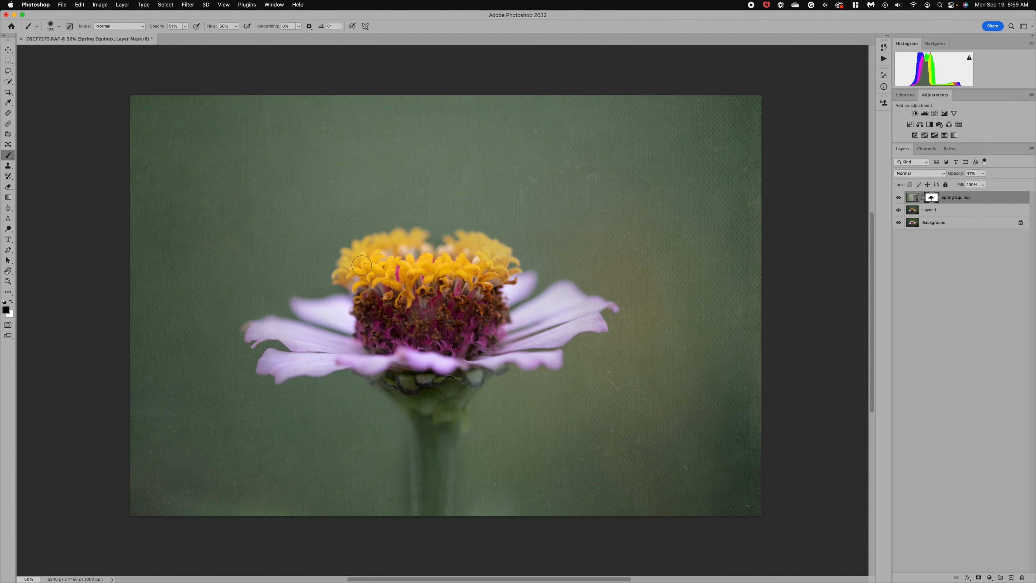
pyautogui.moveTo(414, 259)
pyautogui.mouseDown()
pyautogui.moveTo(465, 264)
pyautogui.moveTo(478, 250)
pyautogui.moveTo(505, 260)
pyautogui.moveTo(507, 285)
pyautogui.moveTo(411, 271)
pyautogui.mouseUp()
pyautogui.click(12, 302)
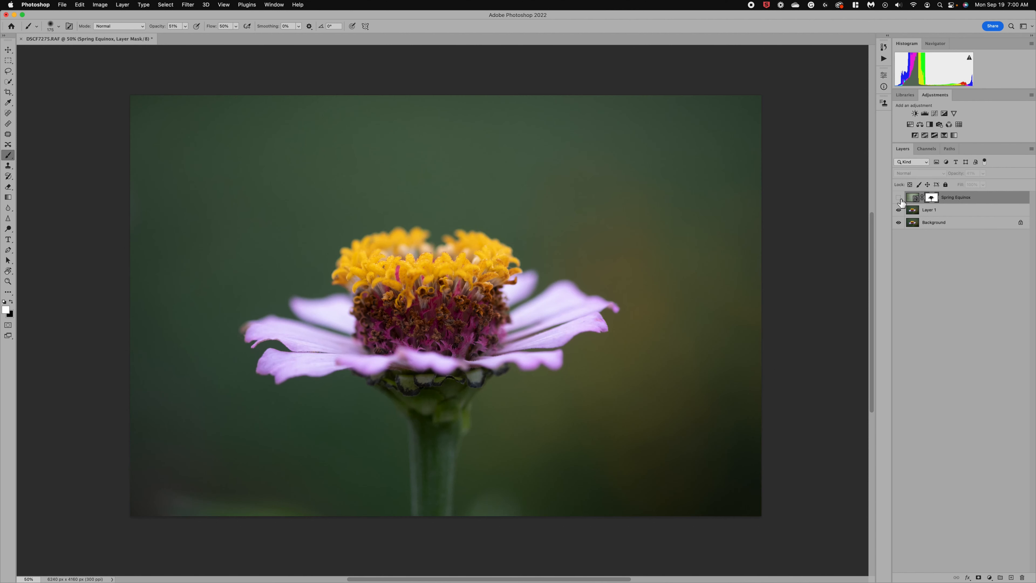
# Hide the Spring Equinox layer and apply a Gaussian Blur with a 27.5-pixel radius to Layer 1
pyautogui.click(898, 198)
pyautogui.click(912, 210)
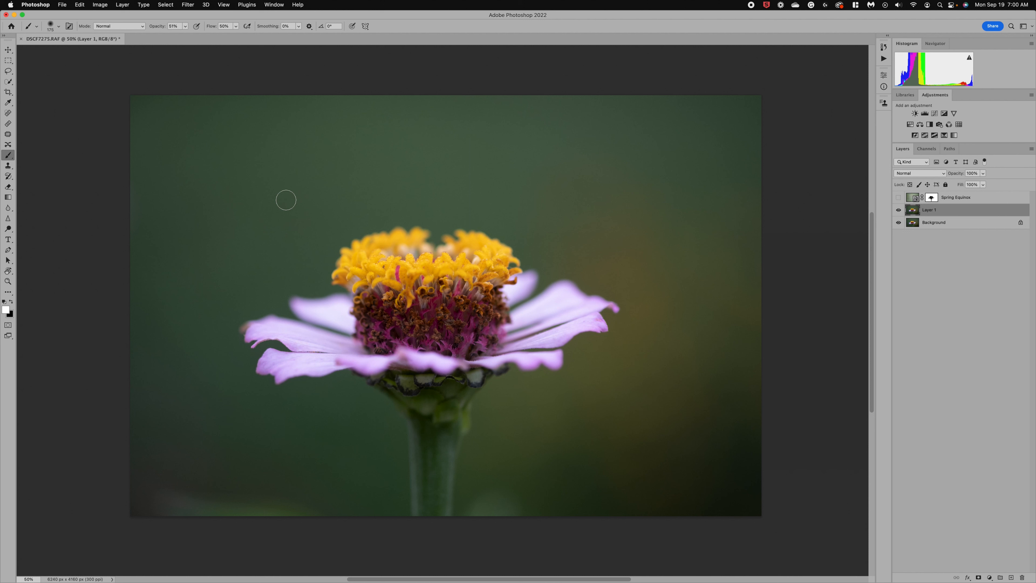
pyautogui.click(187, 5)
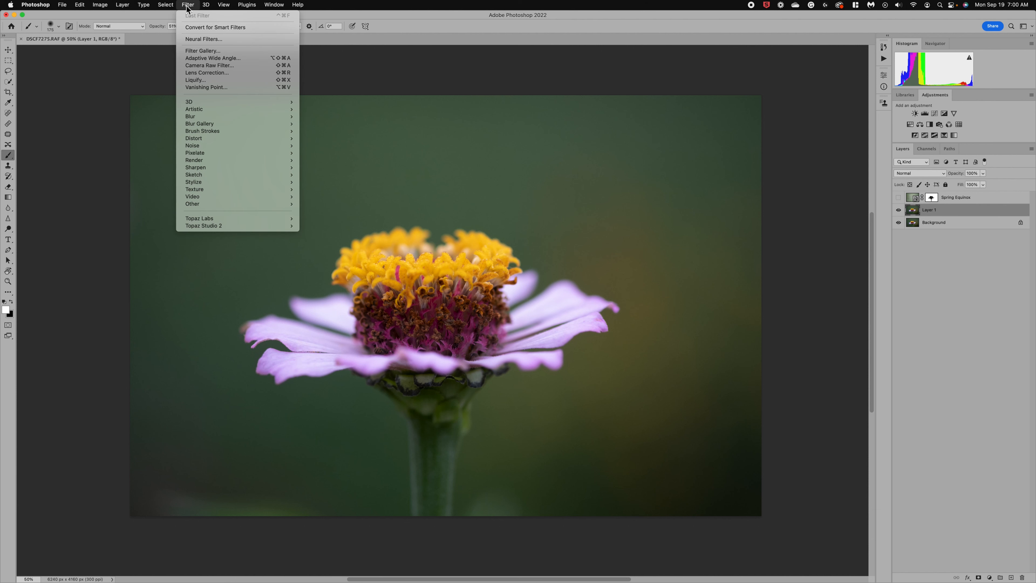
pyautogui.moveTo(216, 118)
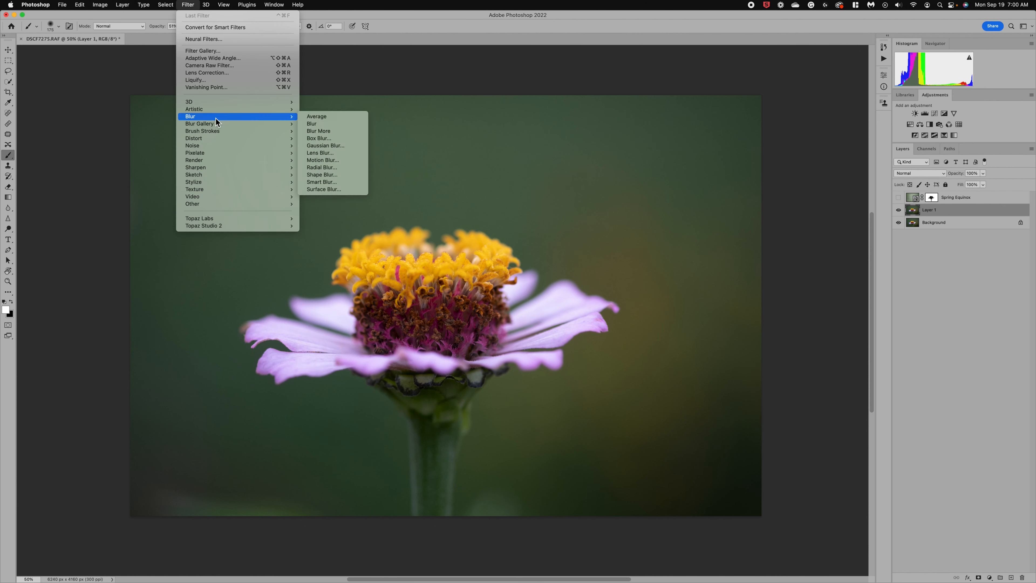
pyautogui.click(333, 146)
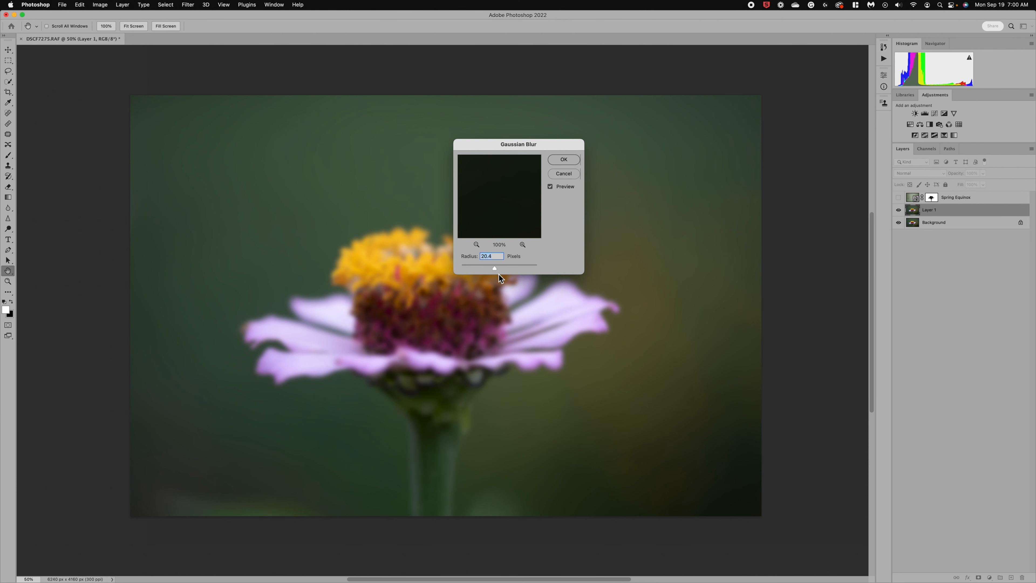
pyautogui.moveTo(492, 266); pyautogui.dragTo(491, 266)
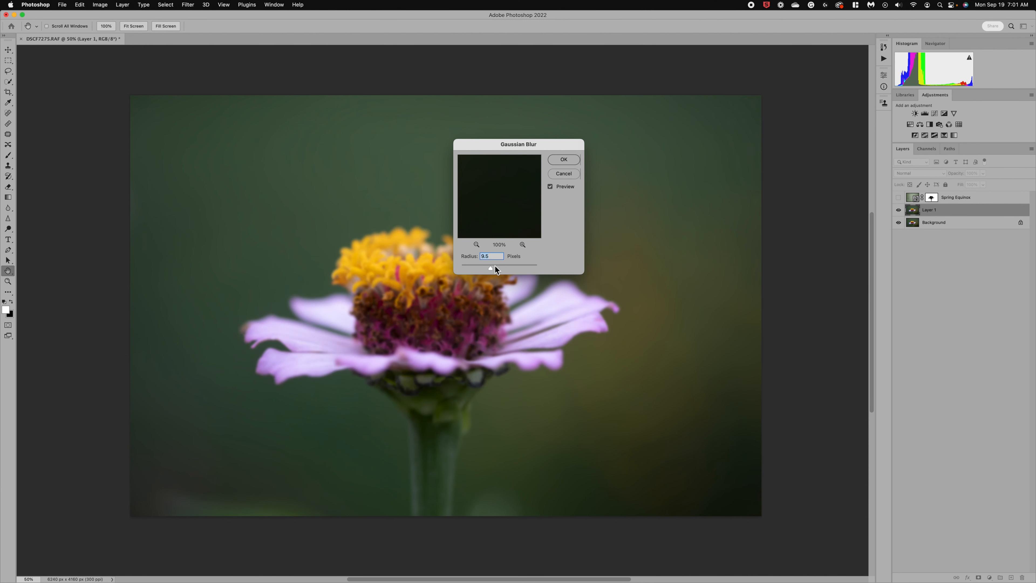
pyautogui.click(495, 265)
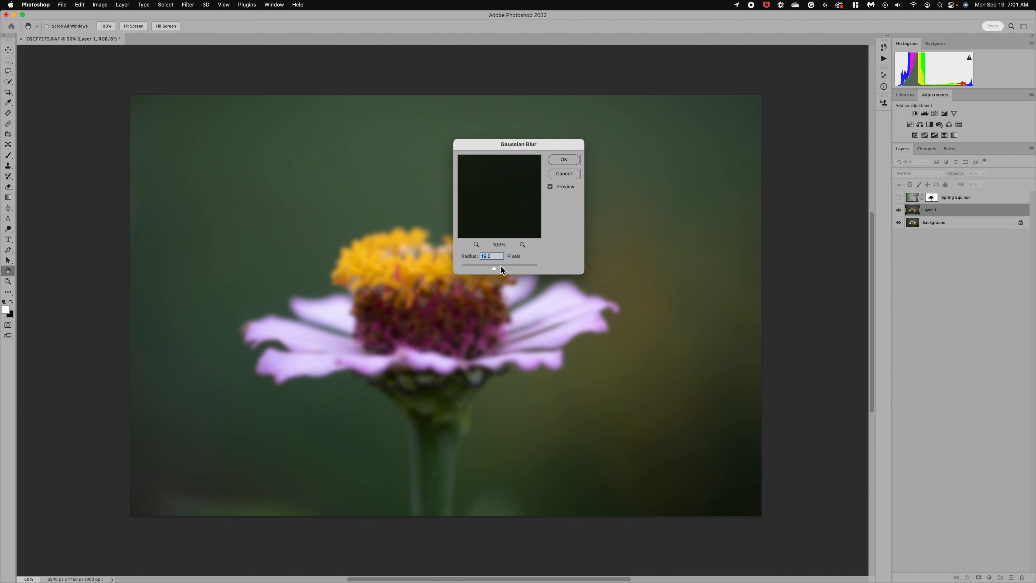
pyautogui.click(499, 265)
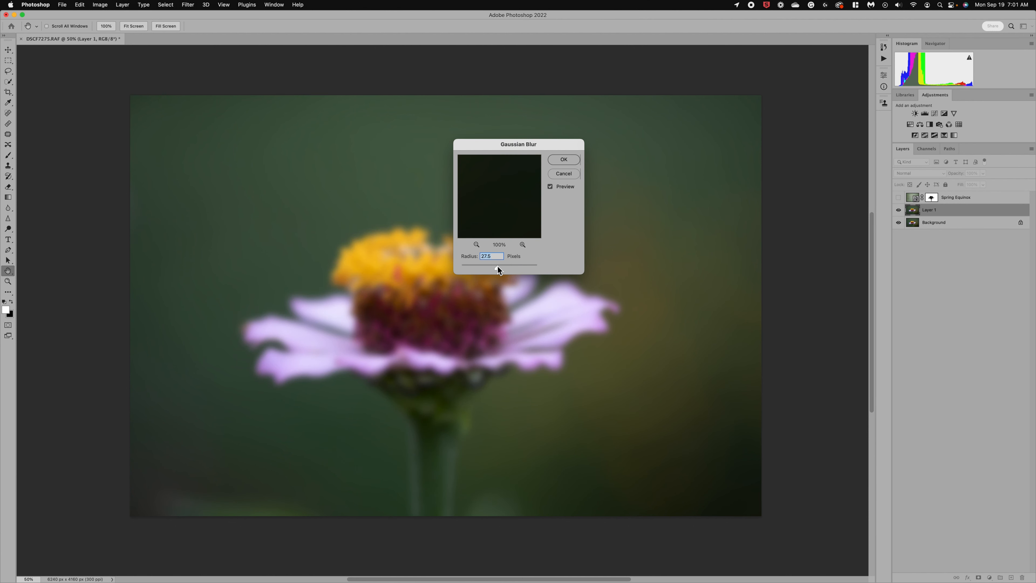
pyautogui.click(564, 160)
pyautogui.press('b')
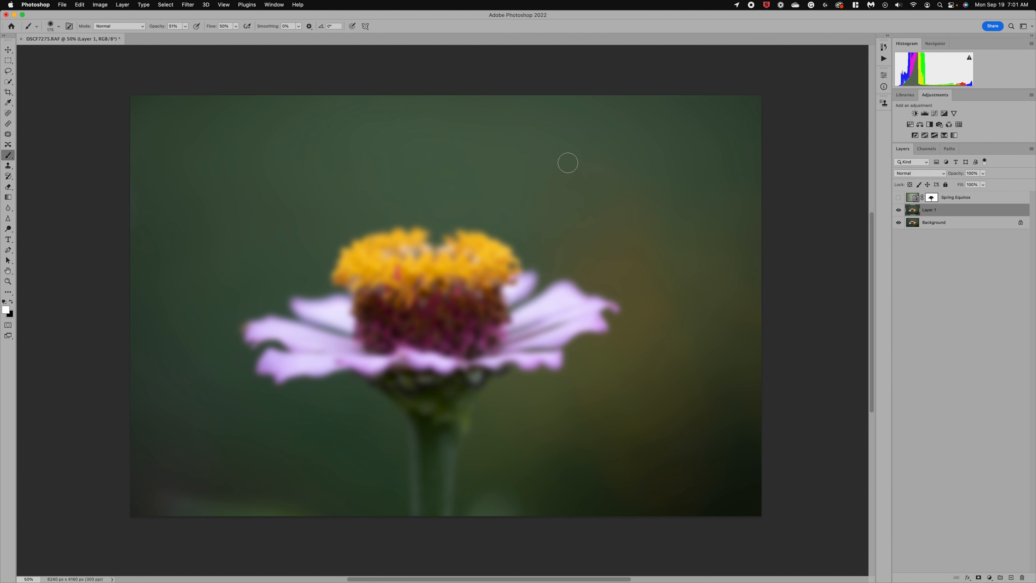
# Rename Layer 1 as "Blur filter" and add a white layer mask to it
pyautogui.doubleClick(935, 211)
pyautogui.write('Blur filter')
pyautogui.click(951, 303)
pyautogui.click(979, 577)
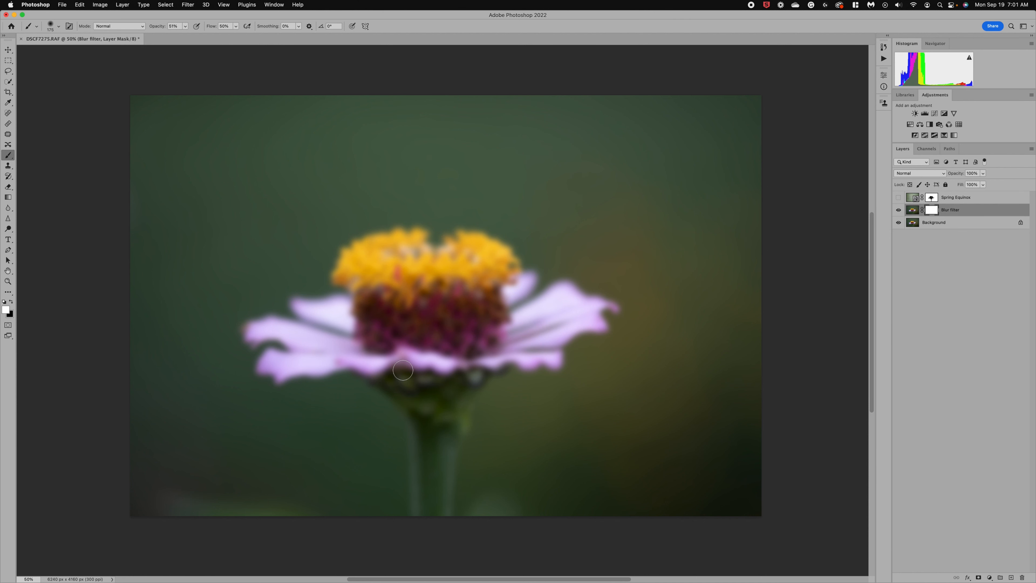
# Paint black on the Blur filter mask over the flower's dark centre with a brush enlarged to size 600
pyautogui.click(11, 301)
pyautogui.press(']')
pyautogui.press(']')
pyautogui.press(']')
pyautogui.press(']')
pyautogui.press(']')
pyautogui.press(']')
pyautogui.press(']')
pyautogui.press(']')
pyautogui.press(']')
pyautogui.press(']')
pyautogui.moveTo(381, 311)
pyautogui.mouseDown()
pyautogui.moveTo(471, 337)
pyautogui.moveTo(424, 306)
pyautogui.moveTo(383, 300)
pyautogui.moveTo(452, 296)
pyautogui.moveTo(395, 327)
pyautogui.moveTo(457, 353)
pyautogui.moveTo(376, 343)
pyautogui.moveTo(475, 337)
pyautogui.mouseUp()
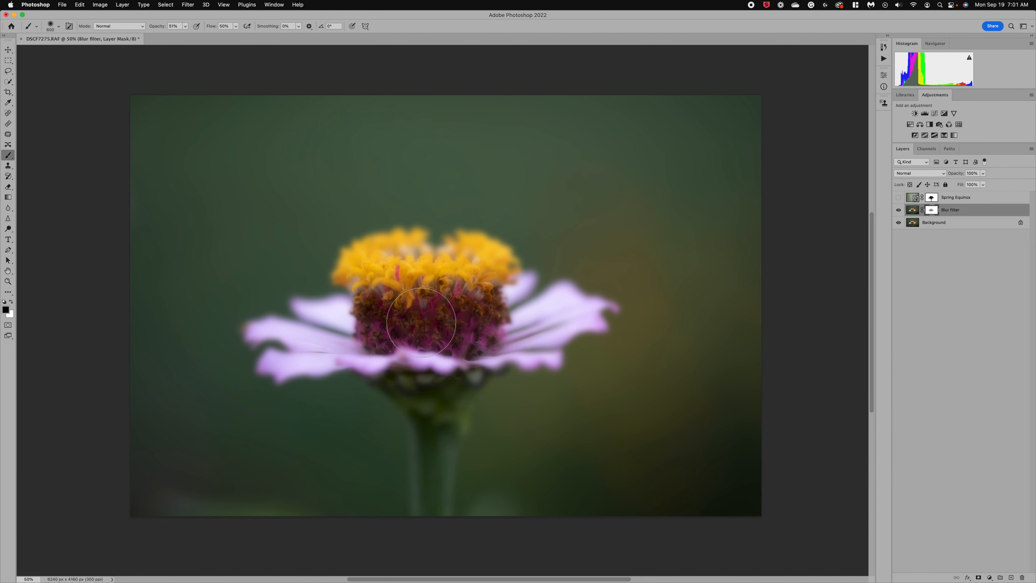
# Paint black on the Blur filter mask over the yellow florets with a 250 brush at 82% opacity
pyautogui.press('[')
pyautogui.press('[')
pyautogui.press('[')
pyautogui.press('[')
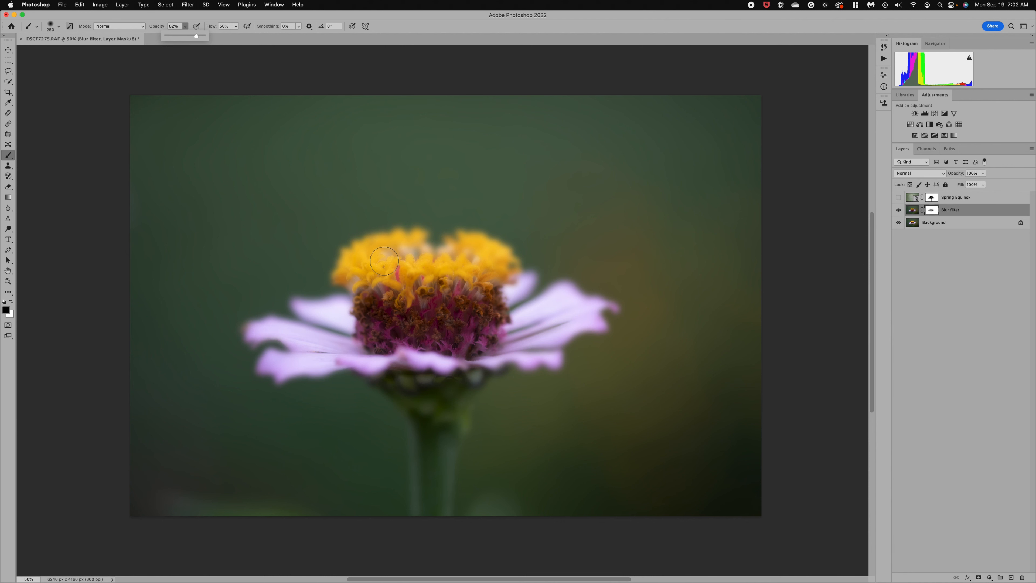
pyautogui.click(374, 280)
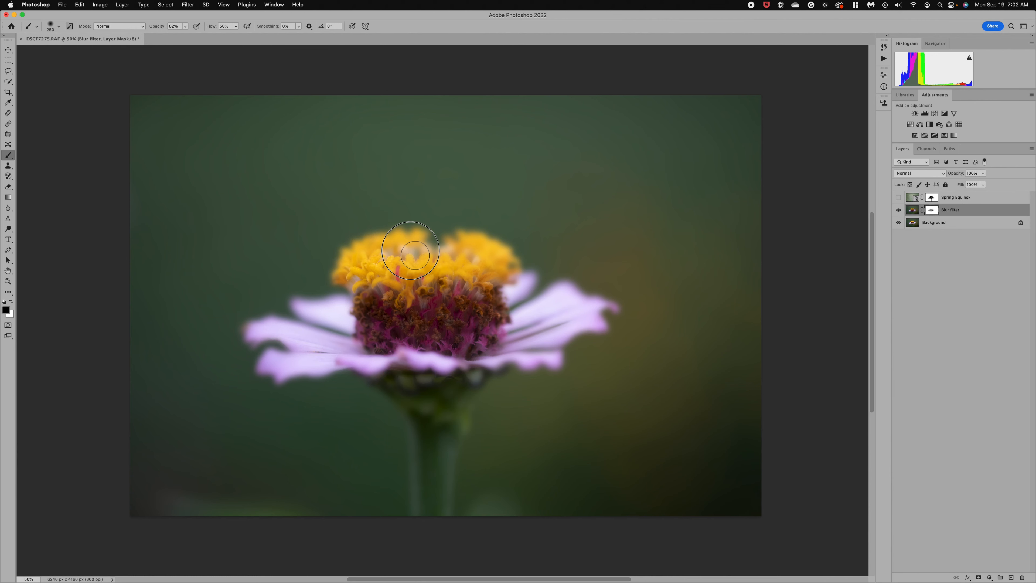
pyautogui.moveTo(415, 281)
pyautogui.mouseDown()
pyautogui.moveTo(471, 254)
pyautogui.moveTo(467, 246)
pyautogui.moveTo(499, 279)
pyautogui.mouseUp()
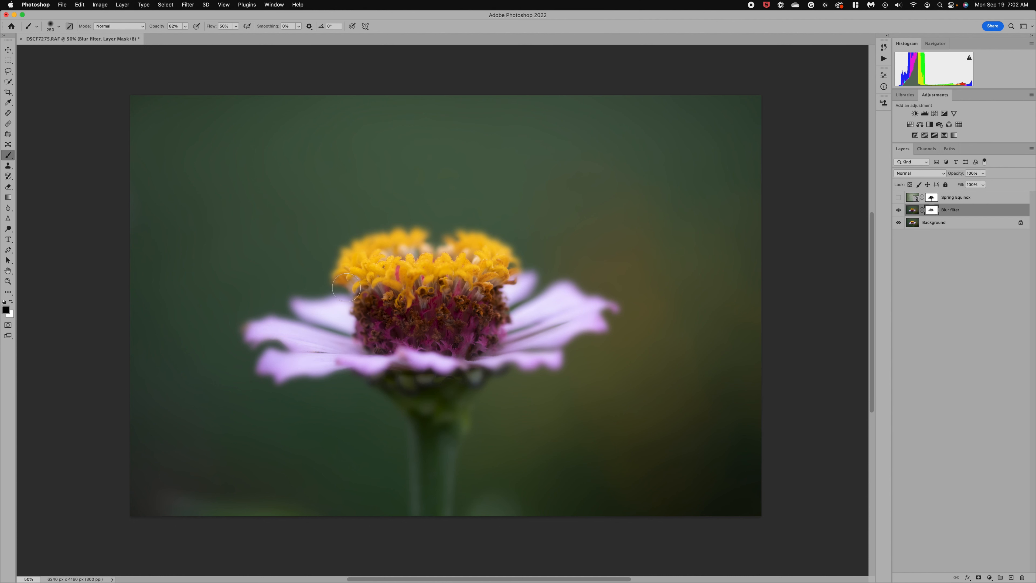
pyautogui.click(272, 4)
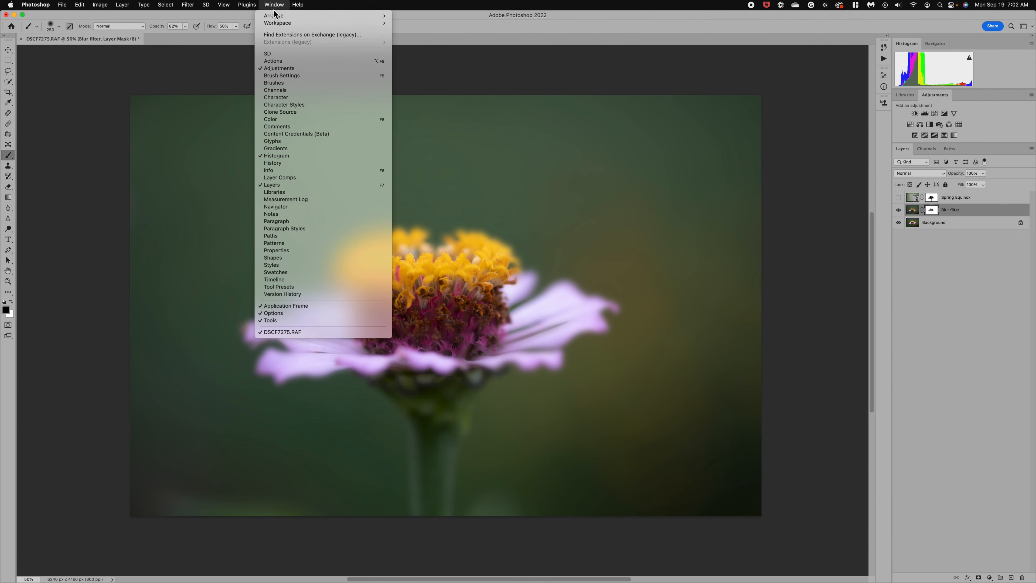
pyautogui.moveTo(281, 27)
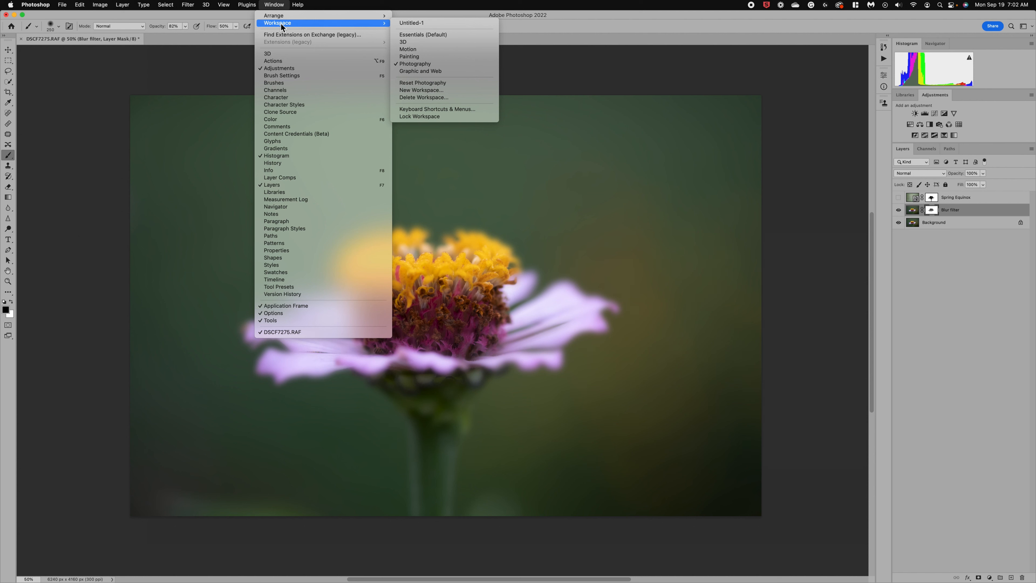
pyautogui.click(215, 69)
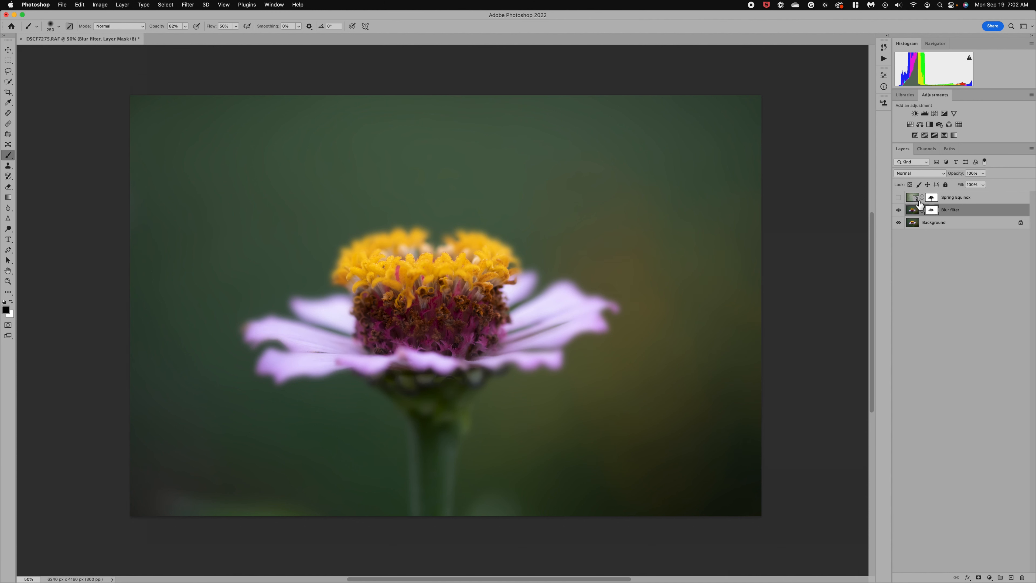
# Toggle the Blur filter layer's visibility to compare the photo with and without the masked blur
pyautogui.click(899, 210)
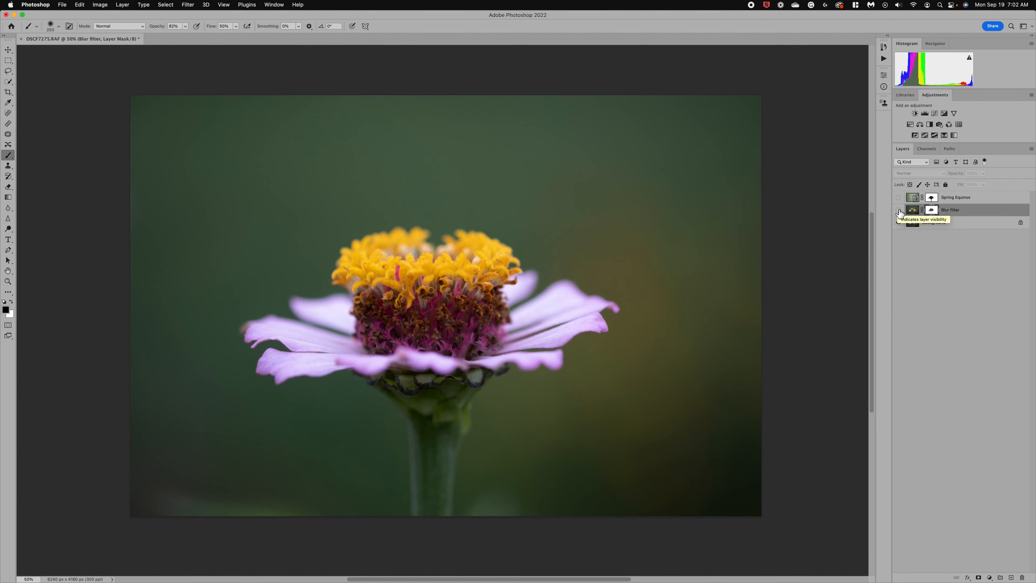
pyautogui.click(899, 210)
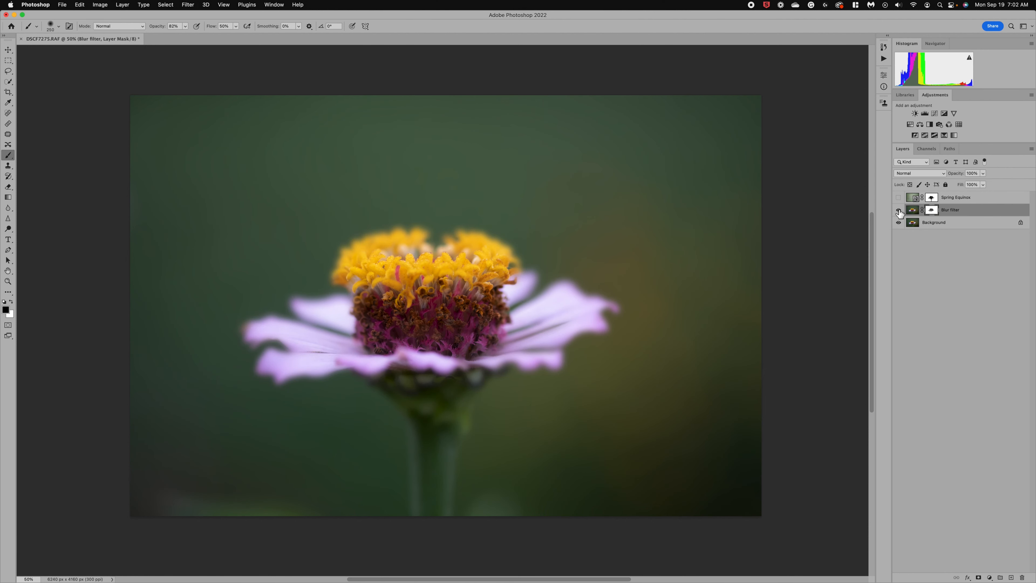
pyautogui.click(899, 210)
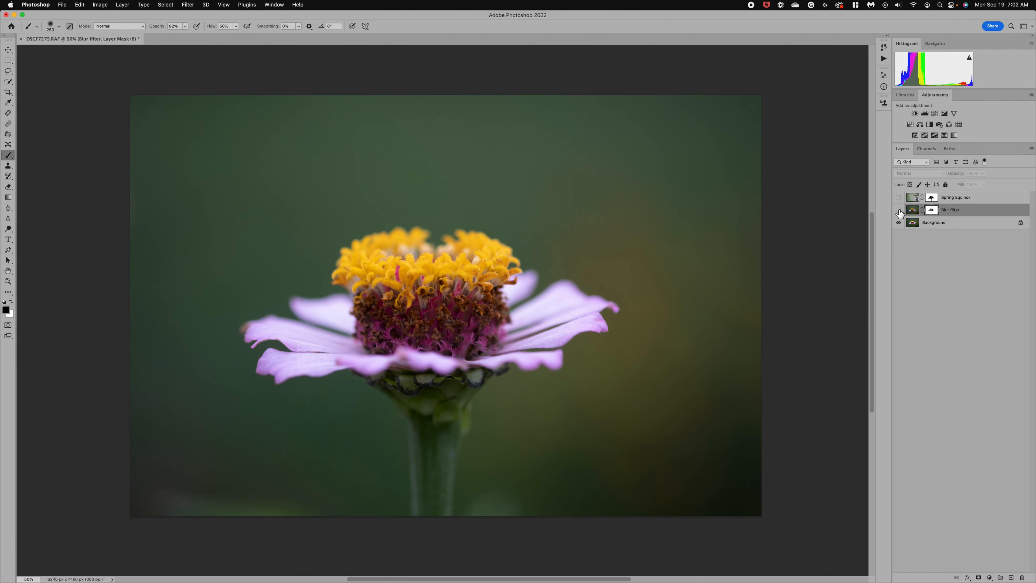
# Paint black on the Blur filter mask over the green sepals below the petals, comparing the photo with the layer on and off
pyautogui.click(898, 210)
pyautogui.click(898, 210)
pyautogui.click(898, 210)
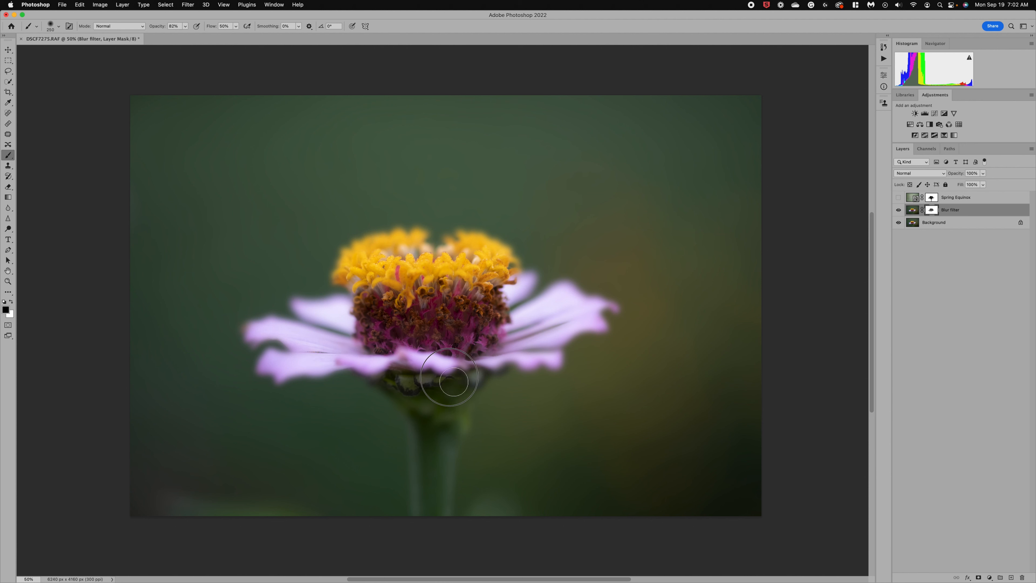
pyautogui.moveTo(449, 377)
pyautogui.mouseDown()
pyautogui.moveTo(476, 377)
pyautogui.moveTo(448, 412)
pyautogui.moveTo(412, 408)
pyautogui.moveTo(403, 389)
pyautogui.moveTo(427, 373)
pyautogui.moveTo(470, 377)
pyautogui.moveTo(445, 430)
pyautogui.moveTo(432, 405)
pyautogui.mouseUp()
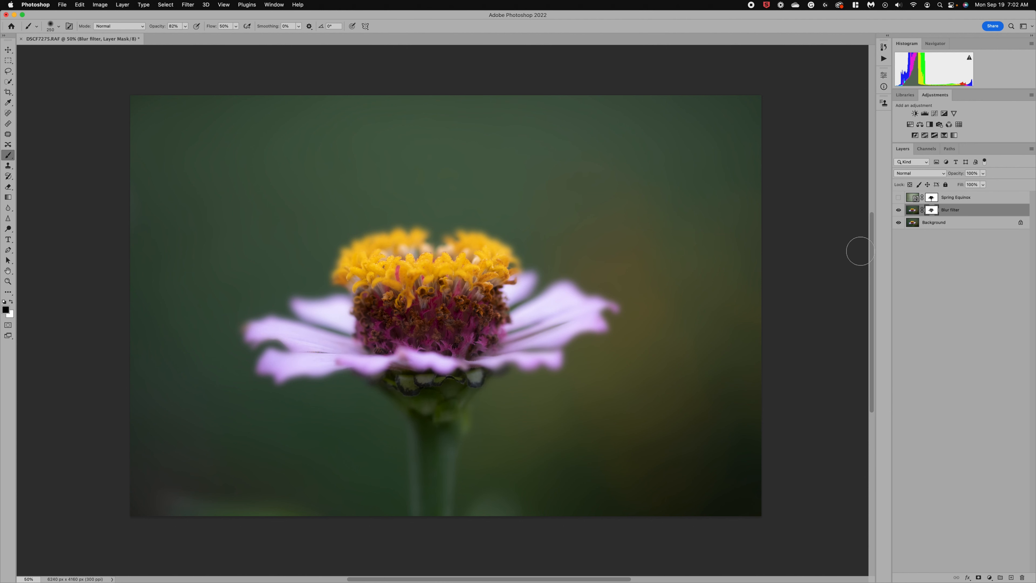
pyautogui.click(898, 210)
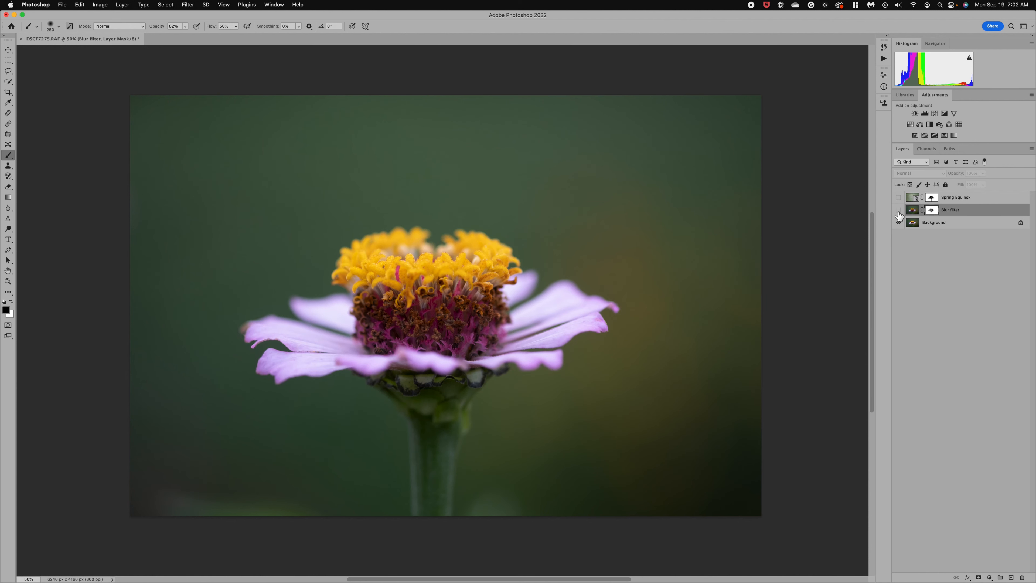
pyautogui.click(898, 210)
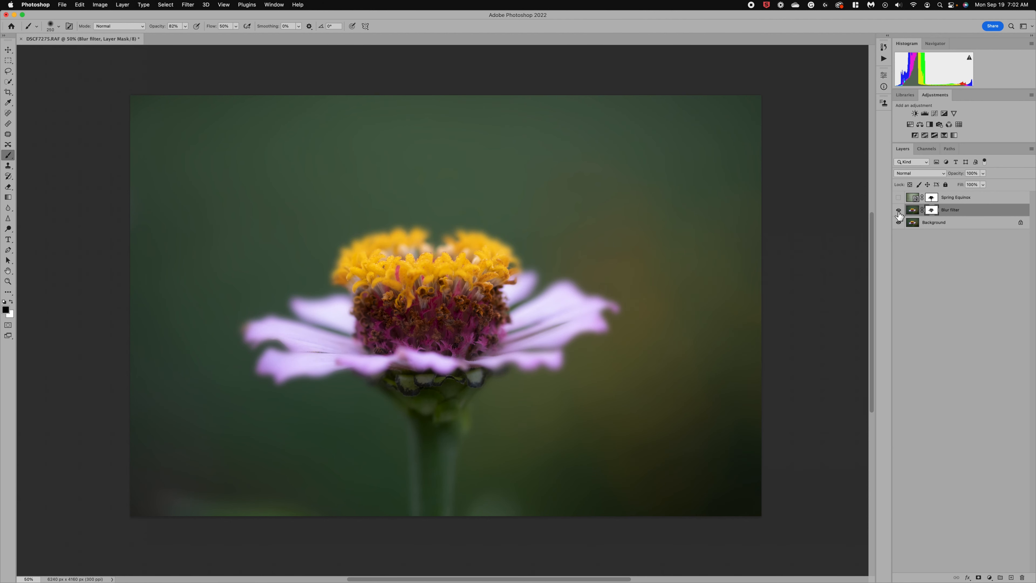
pyautogui.click(898, 210)
pyautogui.click(899, 212)
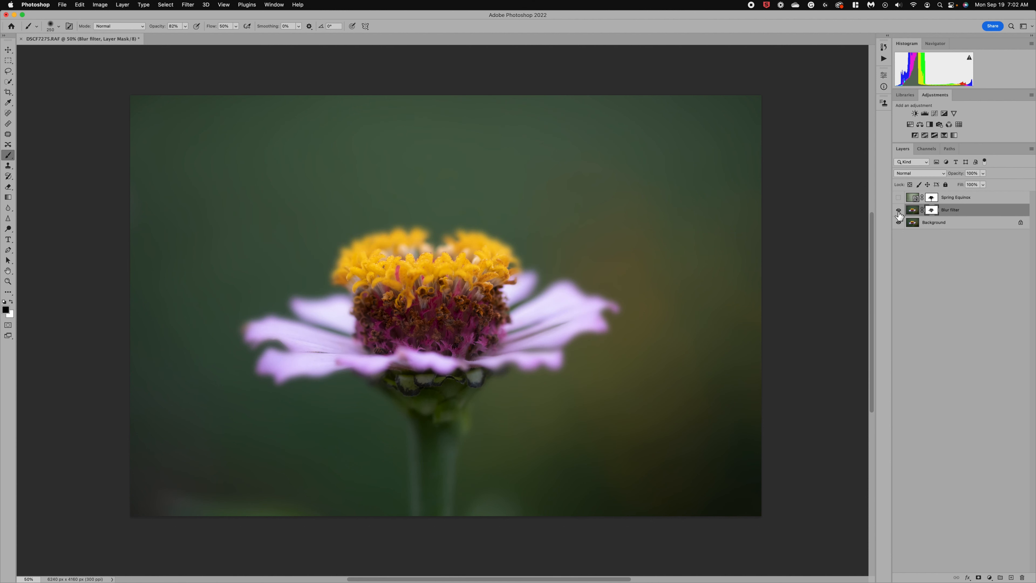
# Delete the Blur filter layer's mask and remove that layer from the document
pyautogui.rightClick(931, 211)
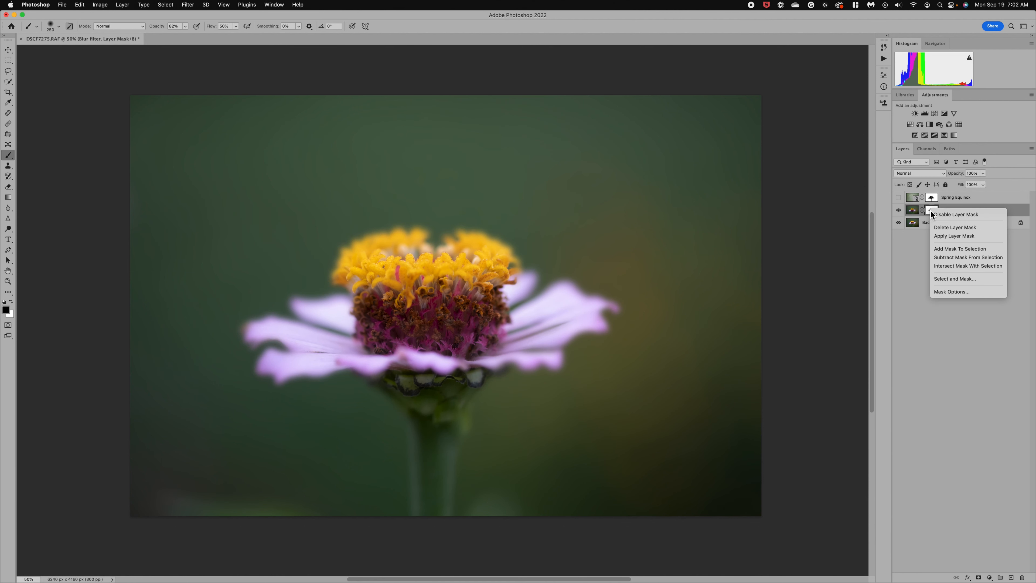
pyautogui.click(950, 227)
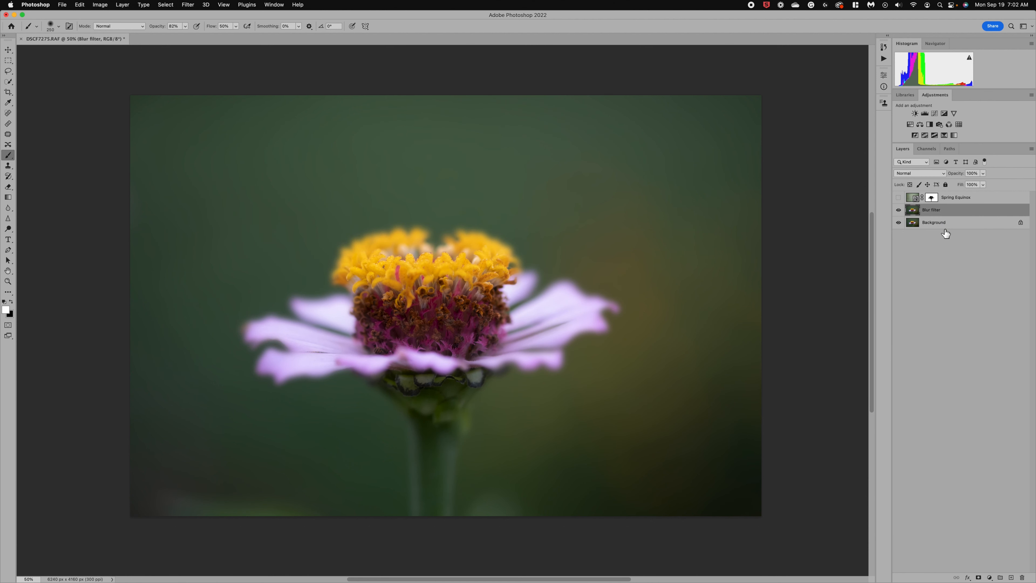
pyautogui.doubleClick(936, 211)
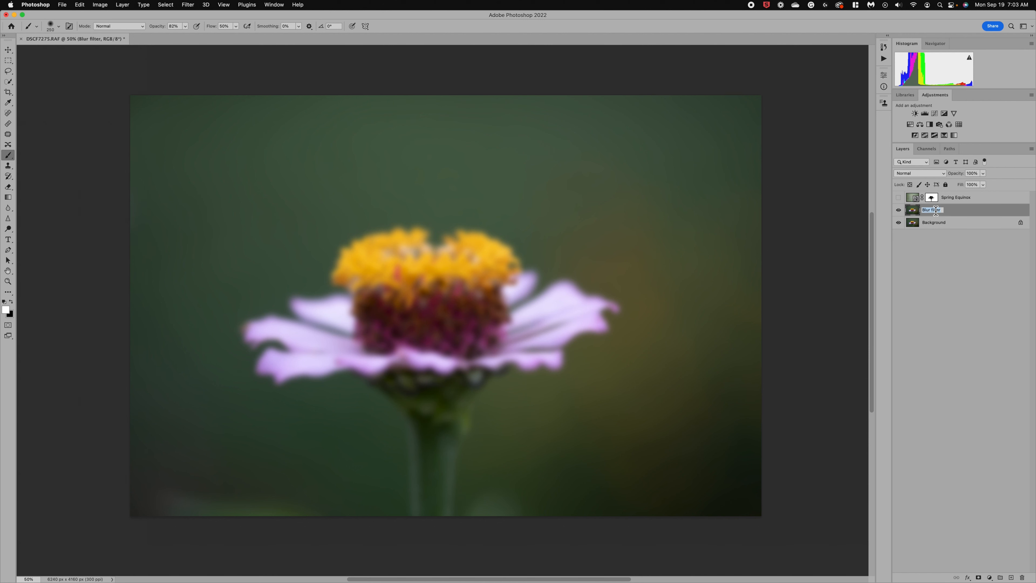
pyautogui.write('oil paint')
pyautogui.press('Return')
pyautogui.moveTo(938, 212); pyautogui.dragTo(1022, 579)
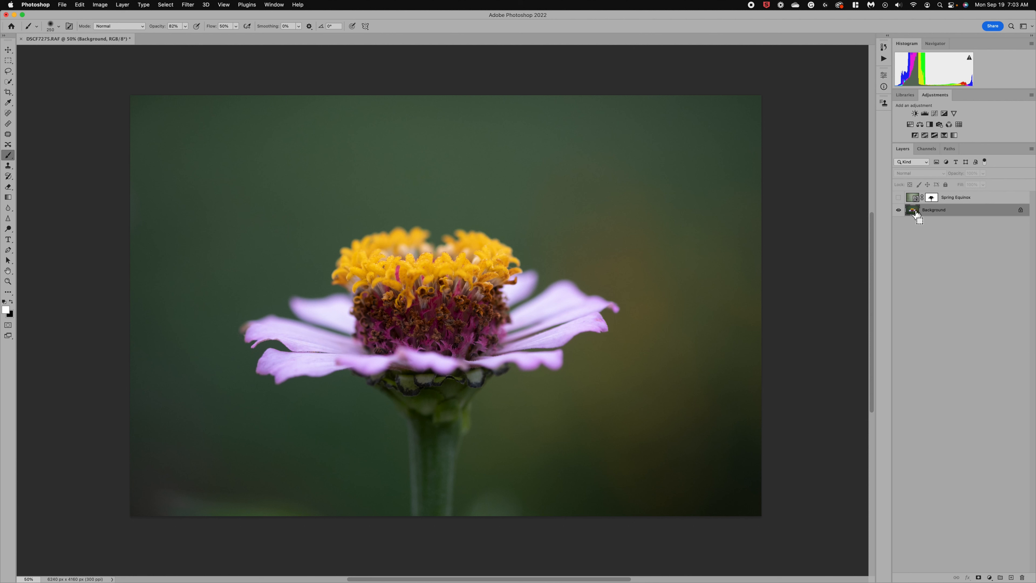
# Duplicate the Background layer and rename the copy "Oil Paint", checking it by hiding and showing it
pyautogui.moveTo(915, 213); pyautogui.dragTo(912, 212)
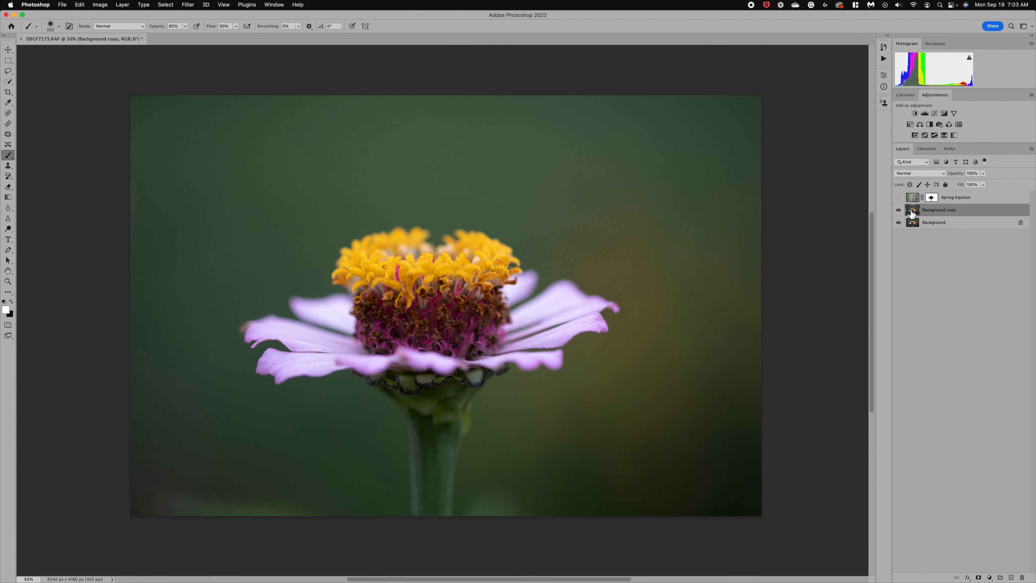
pyautogui.doubleClick(935, 212)
pyautogui.write('Oil Paint')
pyautogui.click(932, 253)
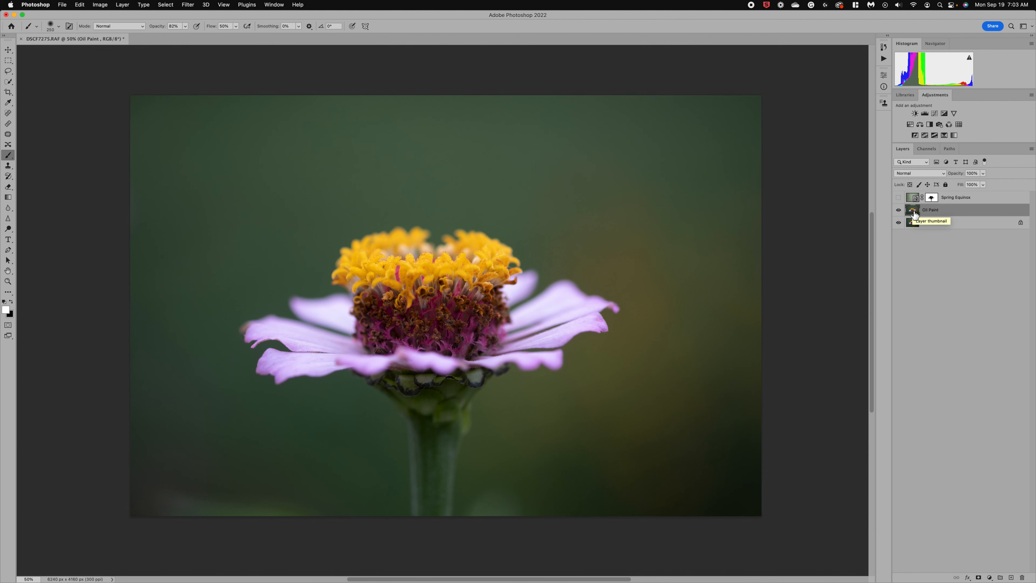
pyautogui.click(898, 209)
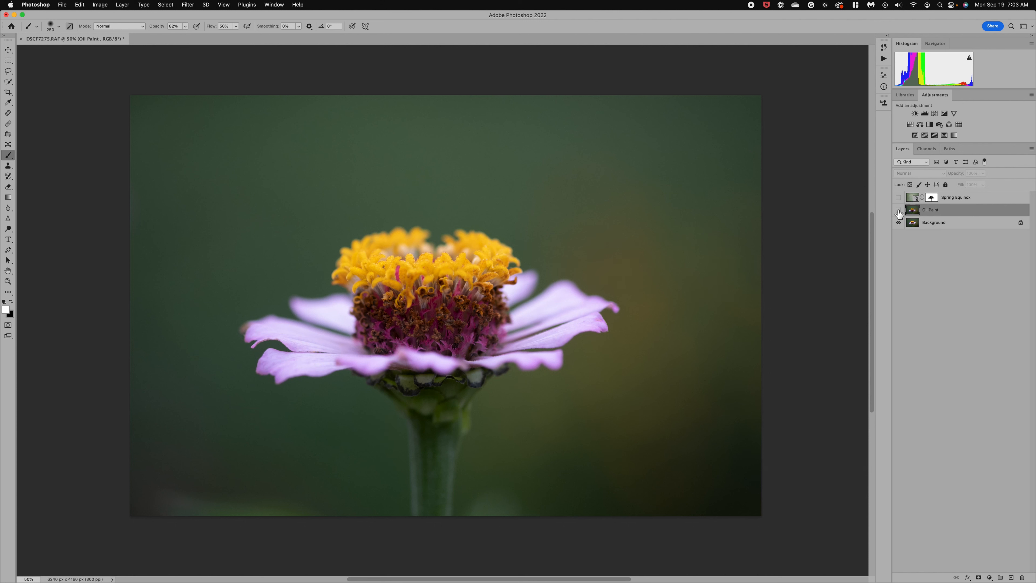
pyautogui.click(898, 209)
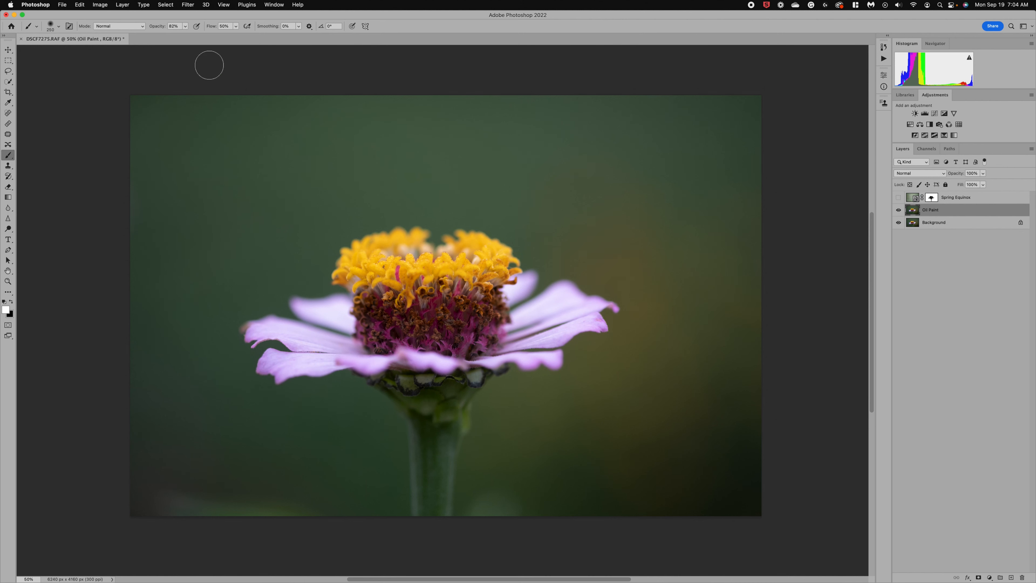
# Apply the Oil Paint filter to the Oil Paint layer with shine 0.5 and a reduced stylization, leaving the other settings as they are
pyautogui.click(189, 6)
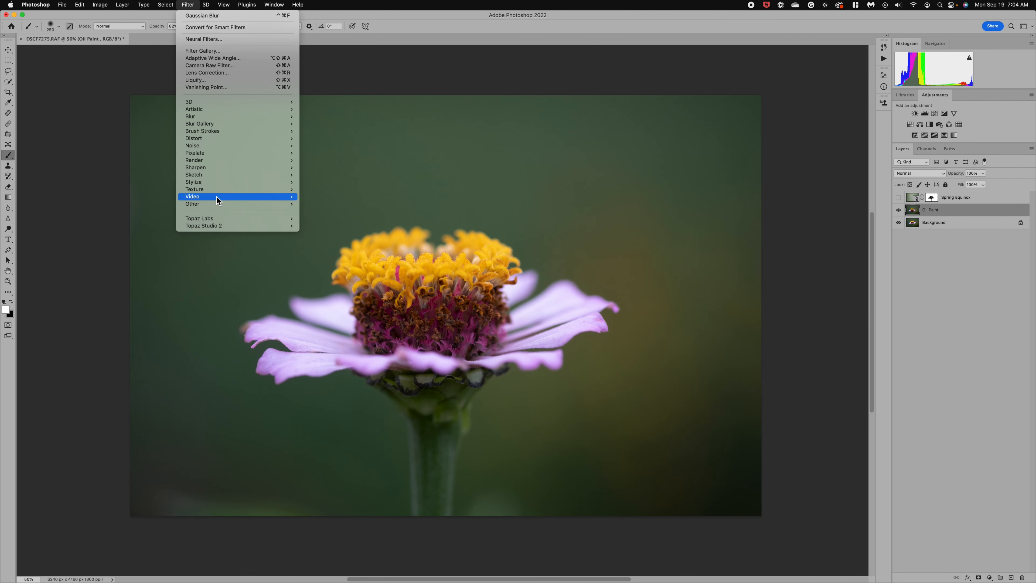
pyautogui.moveTo(214, 206)
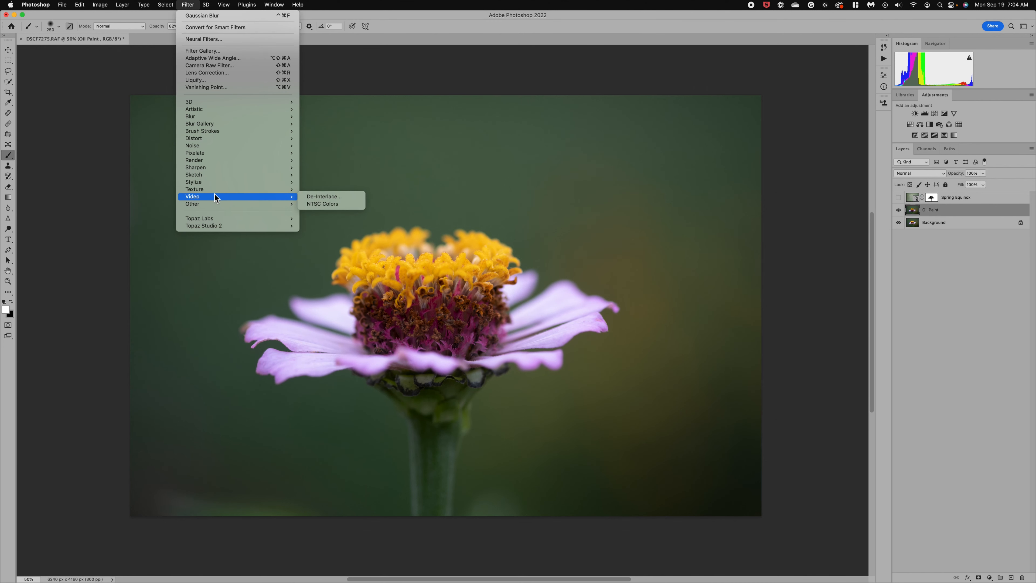
pyautogui.moveTo(214, 183)
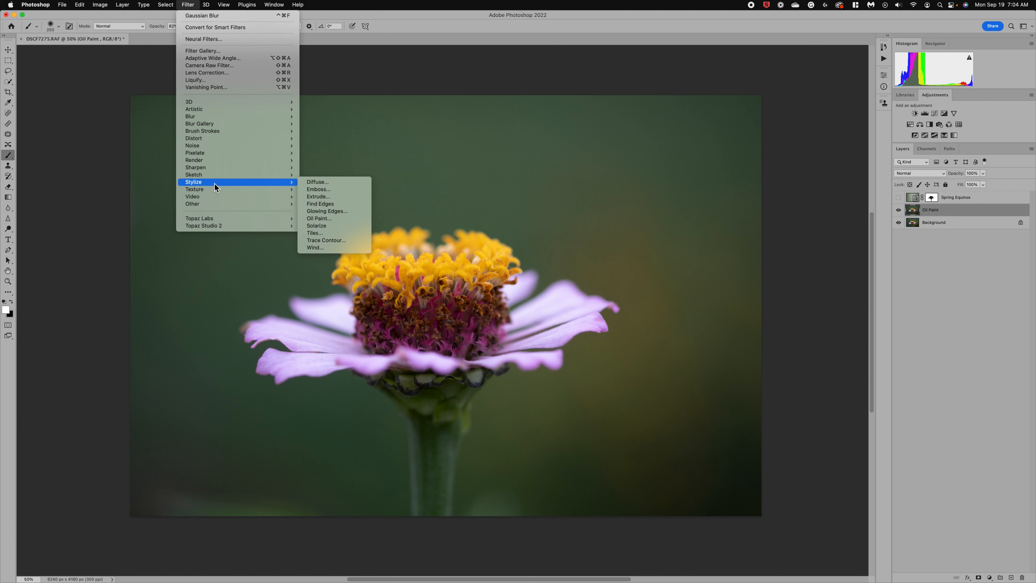
pyautogui.click(337, 219)
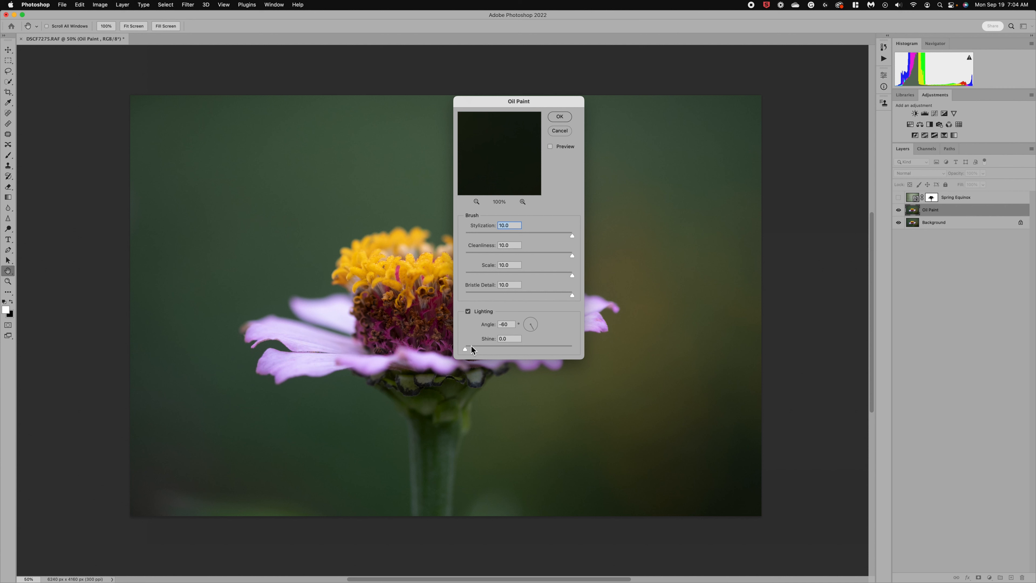
pyautogui.moveTo(465, 349); pyautogui.dragTo(470, 351)
pyautogui.moveTo(562, 235); pyautogui.dragTo(559, 234)
pyautogui.click(476, 202)
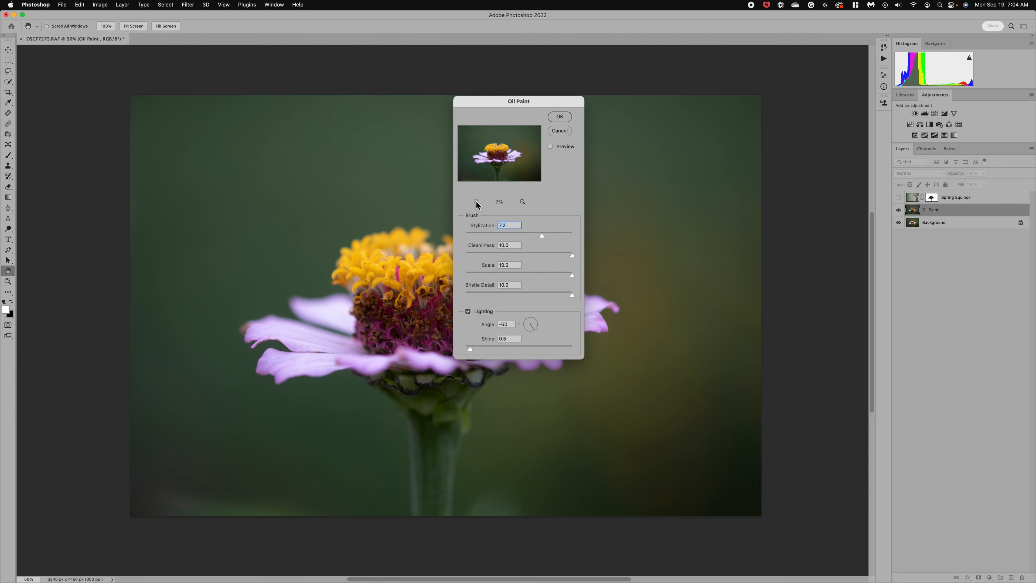
pyautogui.click(522, 202)
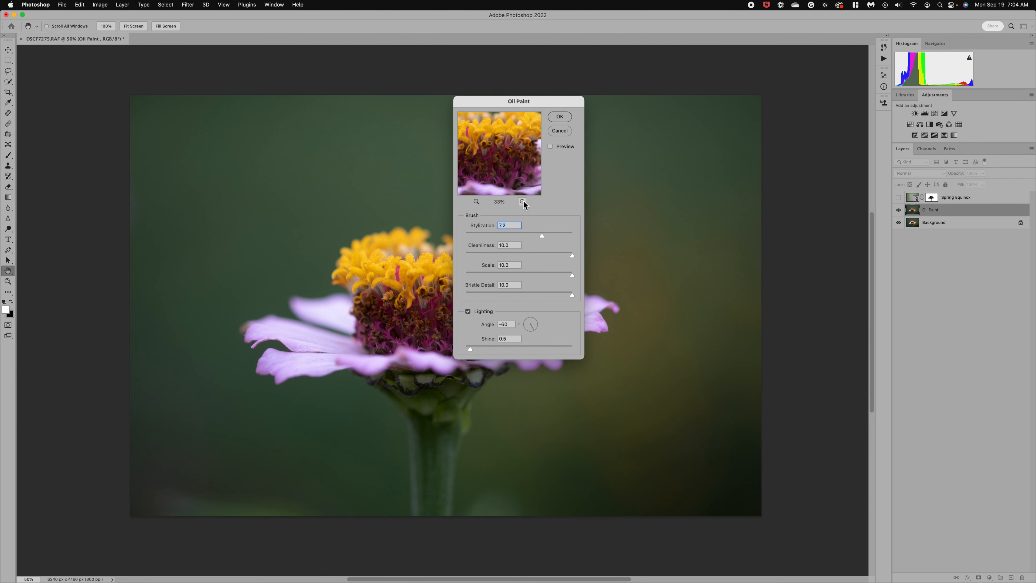
pyautogui.moveTo(504, 166); pyautogui.dragTo(474, 167)
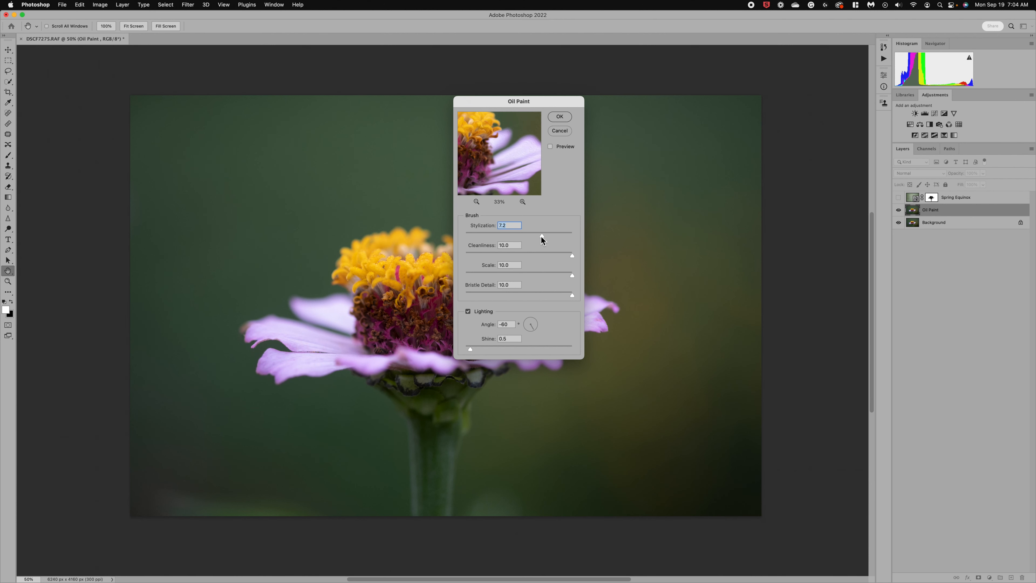
pyautogui.moveTo(540, 236); pyautogui.dragTo(504, 235)
pyautogui.click(558, 121)
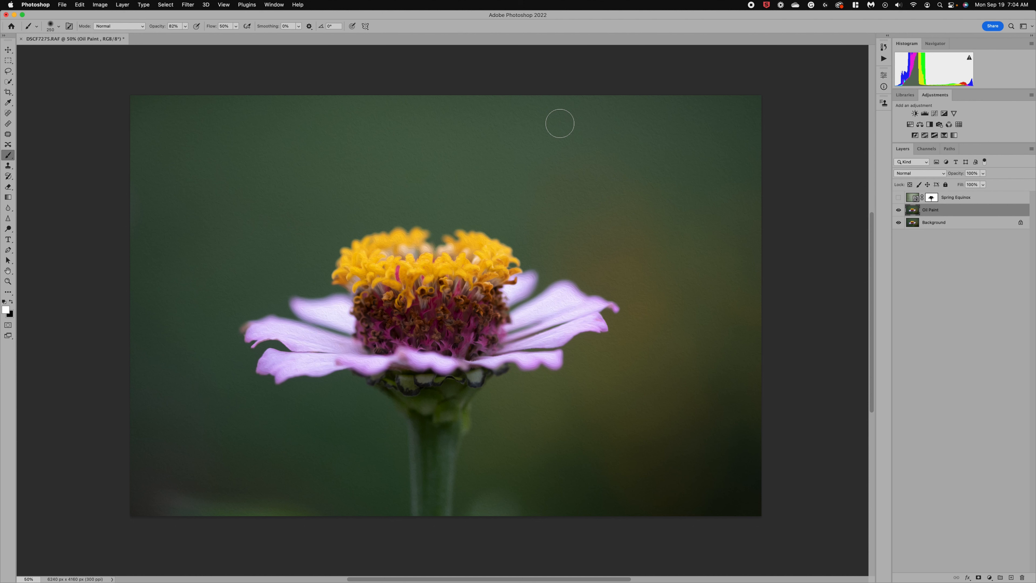
# Toggle the Oil Paint layer's visibility to compare the flower with and without the filter
pyautogui.scroll(2, 502, 255)
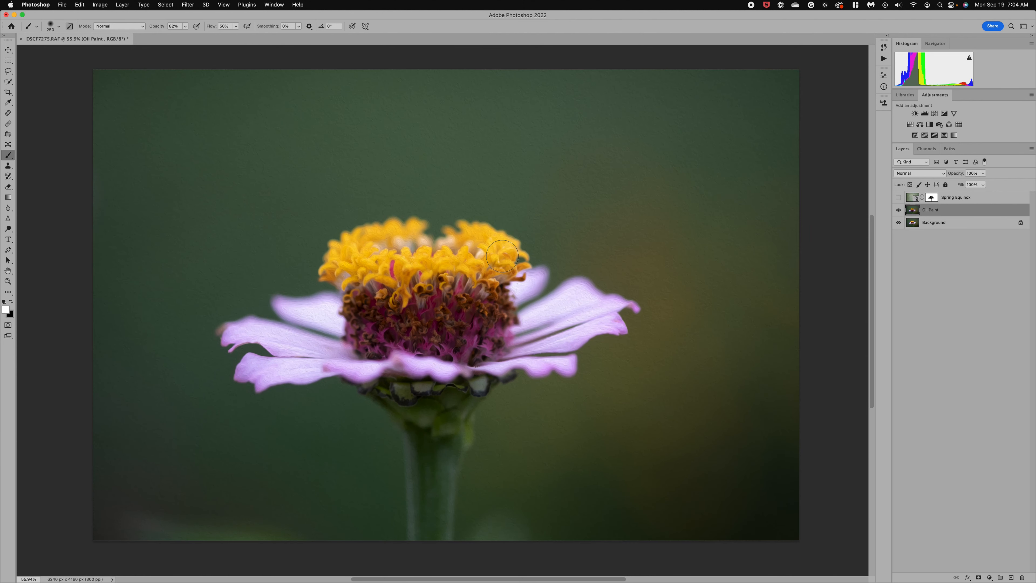
pyautogui.scroll(2, 502, 255)
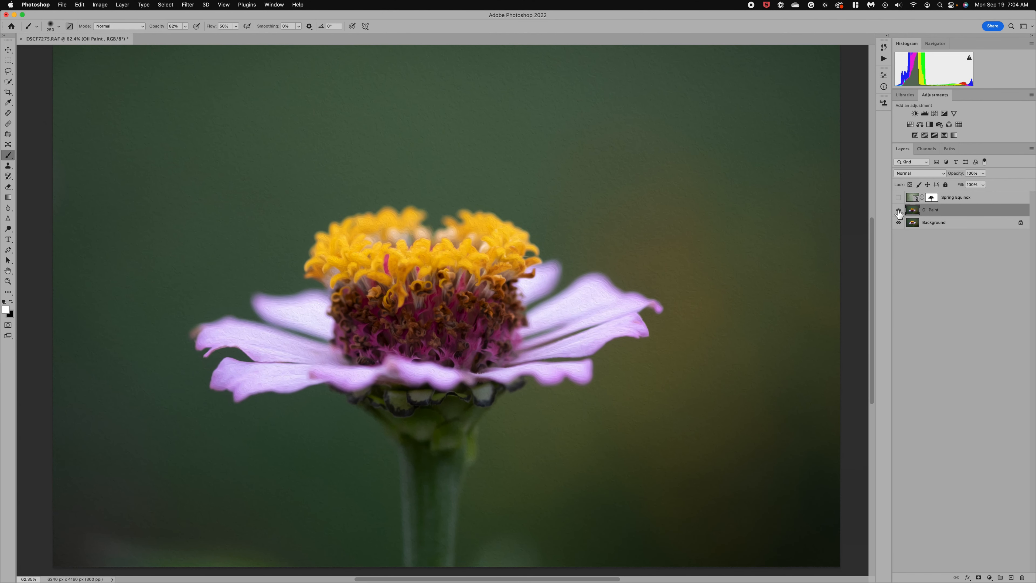
pyautogui.click(898, 210)
pyautogui.click(899, 210)
# Add a layer mask to the Oil Paint layer and invert it to black
pyautogui.click(978, 578)
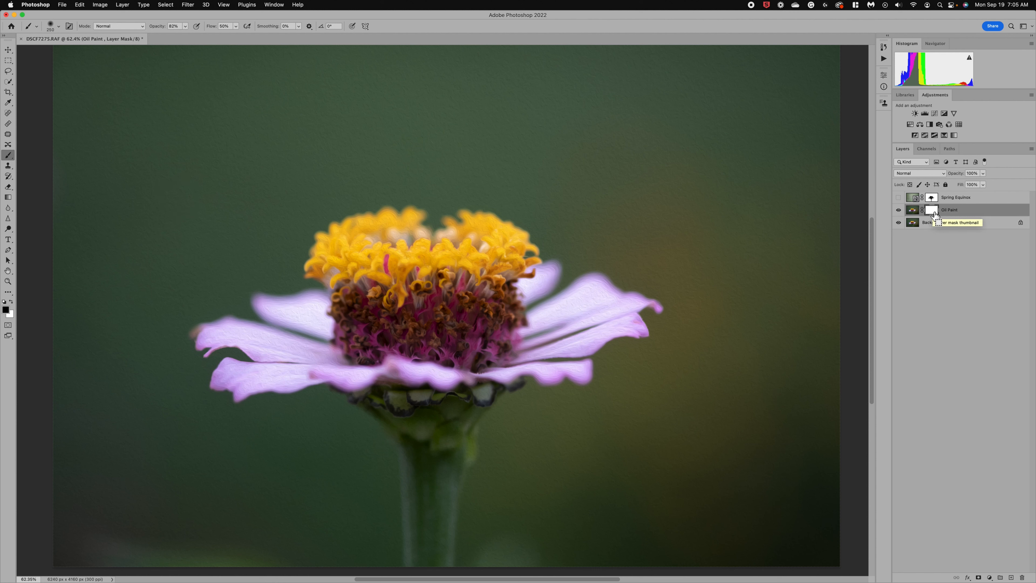
pyautogui.press('super+i')
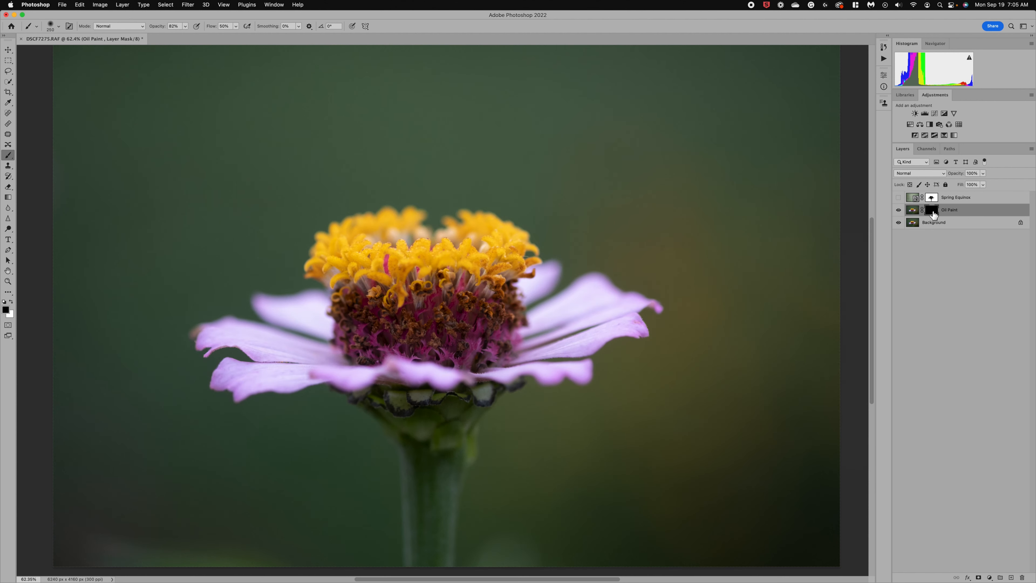
pyautogui.rightClick(933, 213)
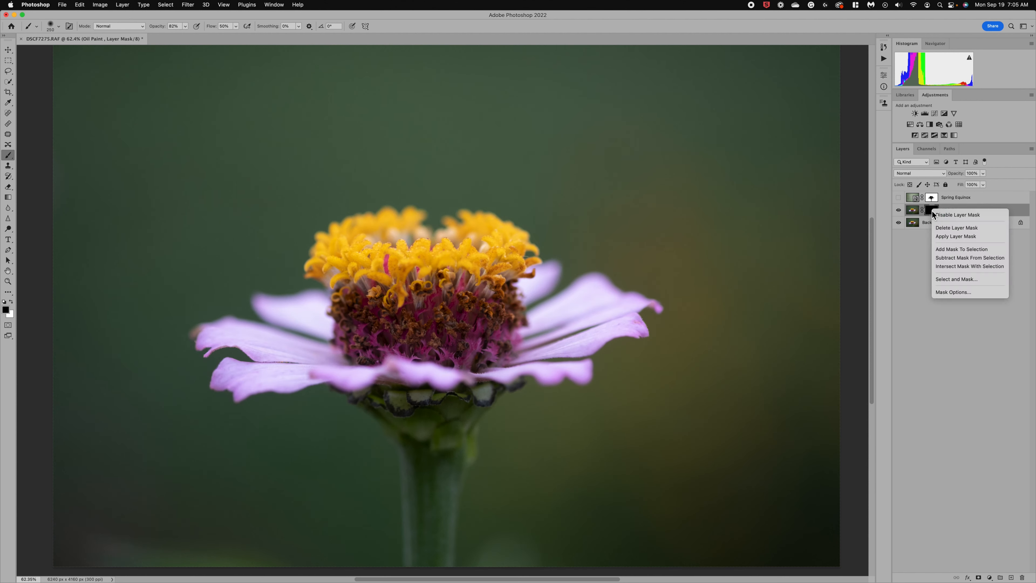
pyautogui.click(911, 254)
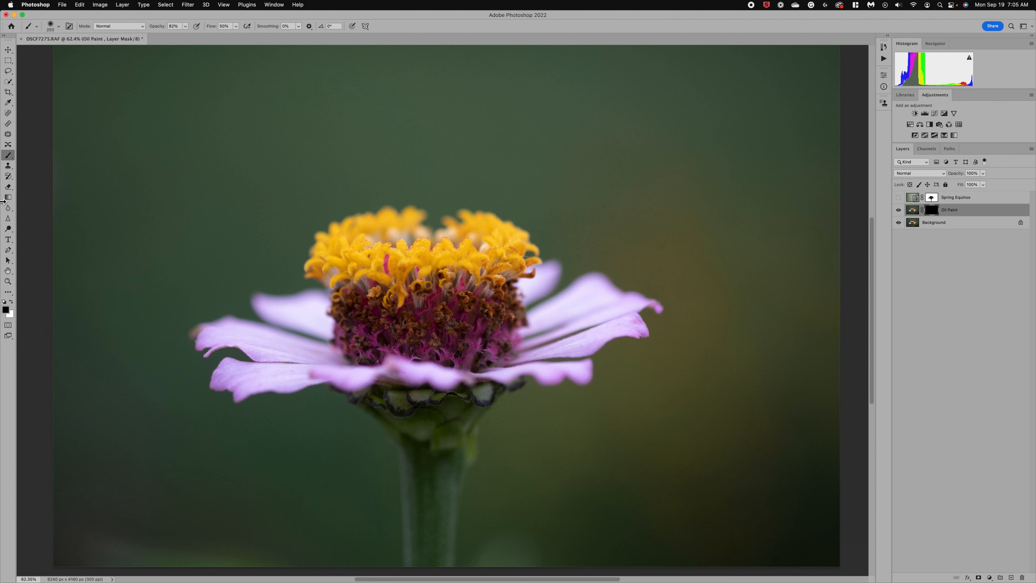
# Paint white on the Oil Paint mask over the flower's centre and petals with a 400 brush at 55% opacity
pyautogui.click(12, 303)
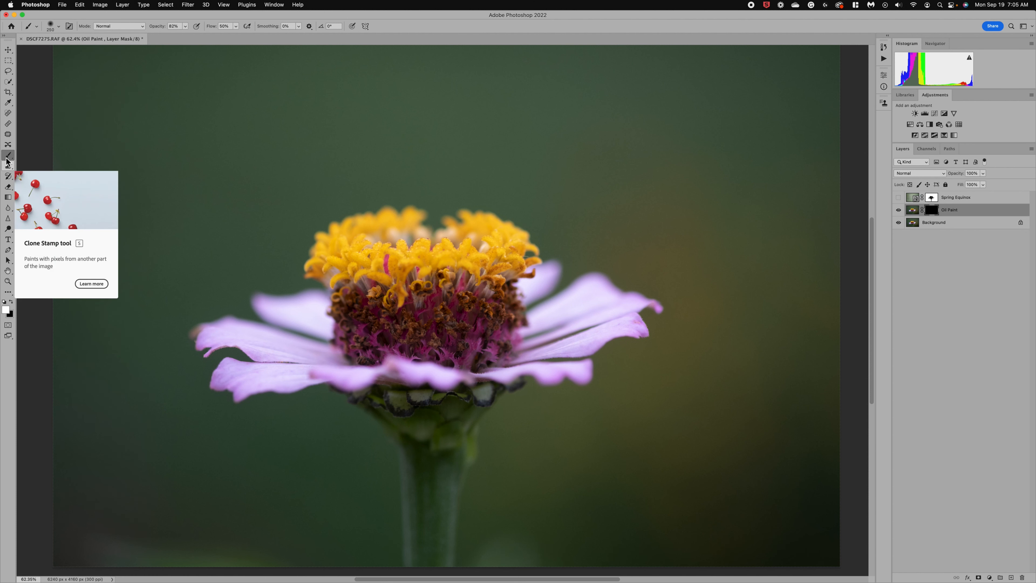
pyautogui.click(185, 27)
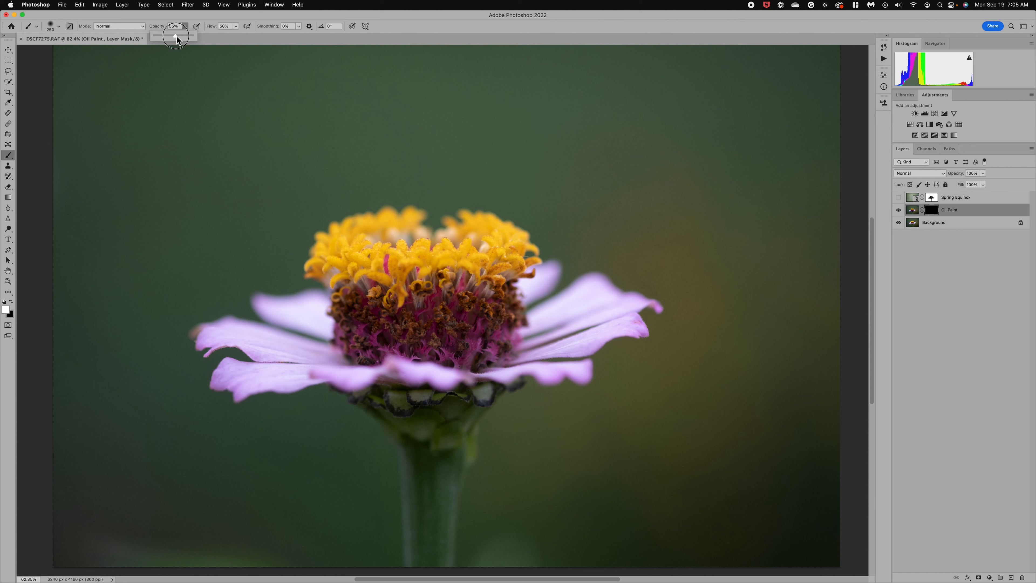
pyautogui.press(']')
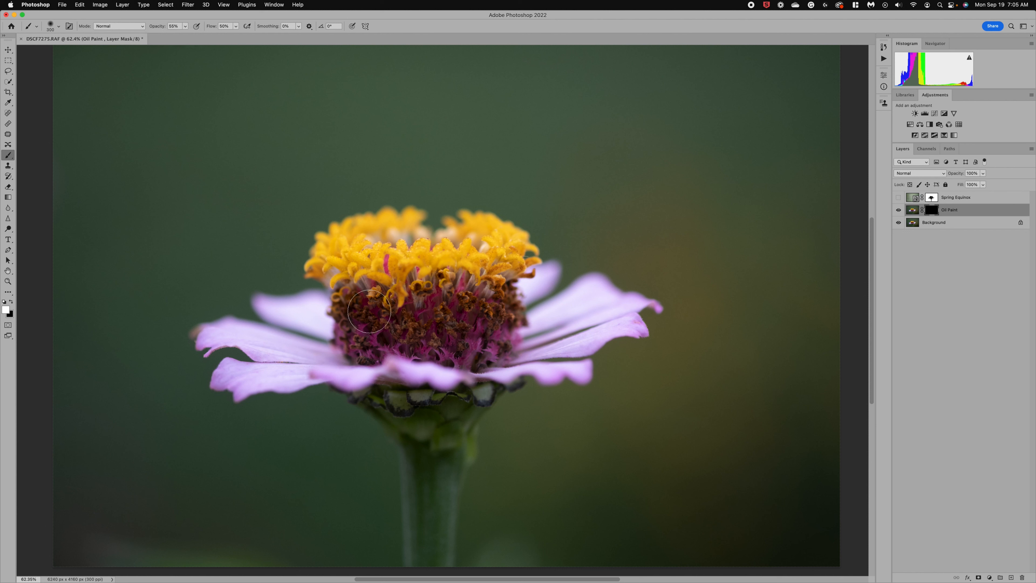
pyautogui.press(']')
pyautogui.moveTo(456, 319); pyautogui.dragTo(461, 320)
pyautogui.moveTo(297, 320)
pyautogui.mouseDown()
pyautogui.moveTo(299, 363)
pyautogui.moveTo(244, 375)
pyautogui.mouseUp()
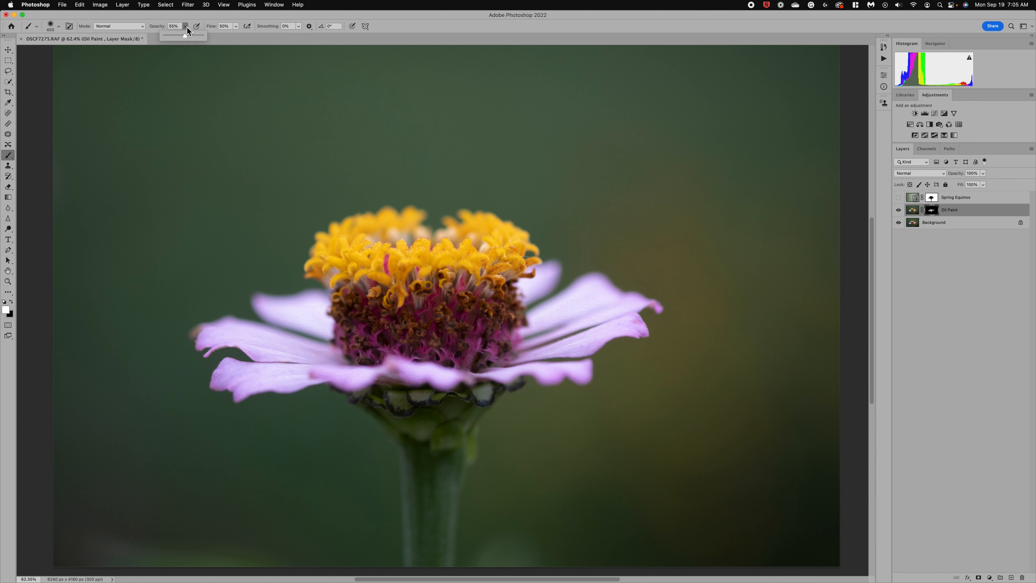
# Paint white over the petals and yellow florets on the Oil Paint mask at 90% brush opacity
pyautogui.press('9')
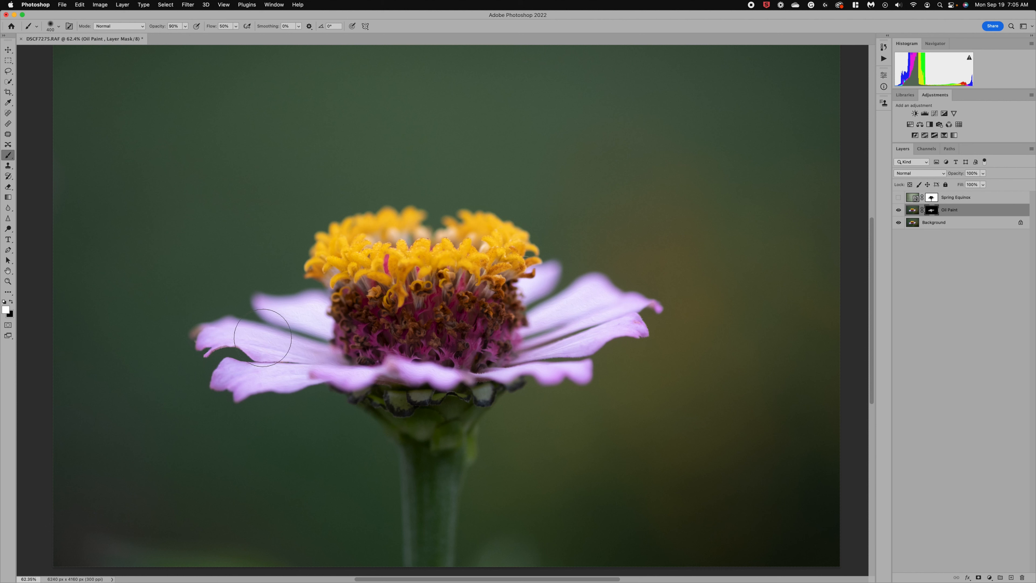
pyautogui.moveTo(322, 343)
pyautogui.mouseDown()
pyautogui.moveTo(328, 319)
pyautogui.moveTo(332, 360)
pyautogui.moveTo(398, 353)
pyautogui.mouseUp()
pyautogui.moveTo(503, 358)
pyautogui.mouseDown()
pyautogui.moveTo(576, 317)
pyautogui.moveTo(569, 306)
pyautogui.moveTo(588, 323)
pyautogui.moveTo(512, 343)
pyautogui.moveTo(565, 364)
pyautogui.moveTo(530, 286)
pyautogui.mouseUp()
pyautogui.moveTo(466, 259)
pyautogui.mouseDown()
pyautogui.moveTo(588, 323)
pyautogui.moveTo(579, 318)
pyautogui.mouseUp()
# Paint white on the Oil Paint mask over the green background with a brush enlarged to 1300 at 21% opacity
pyautogui.click(185, 25)
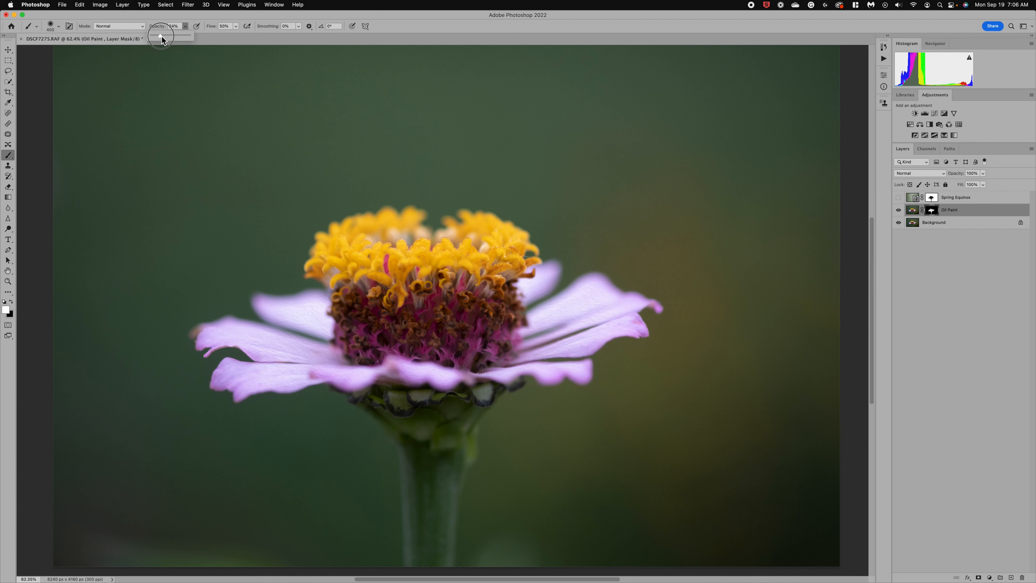
pyautogui.moveTo(161, 36); pyautogui.dragTo(160, 36)
pyautogui.press(']')
pyautogui.press(']')
pyautogui.press(']')
pyautogui.press(']')
pyautogui.press(']')
pyautogui.press(']')
pyautogui.press(']')
pyautogui.press(']')
pyautogui.press(']')
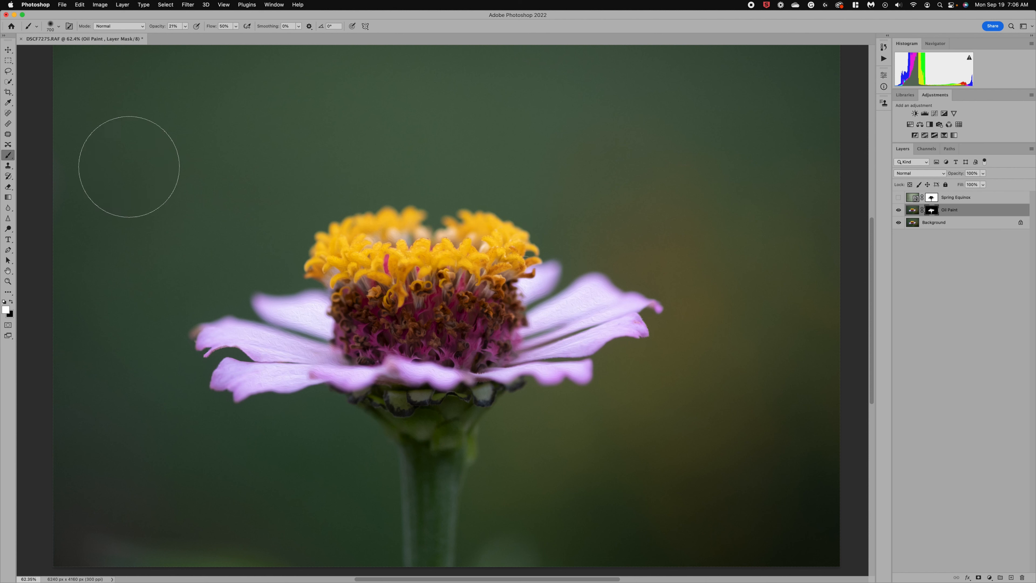
pyautogui.scroll(-2, 129, 166)
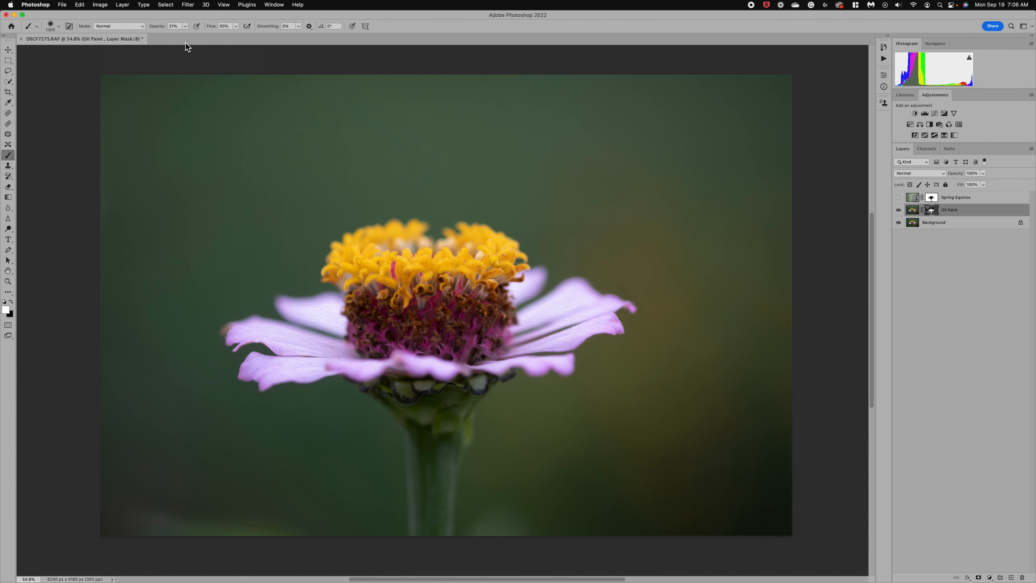
# Raise the brush opacity to 45% and paint white over the background around the flower on the Oil Paint mask
pyautogui.click(185, 27)
pyautogui.click(172, 125)
pyautogui.moveTo(155, 398)
pyautogui.mouseDown()
pyautogui.moveTo(196, 439)
pyautogui.moveTo(338, 486)
pyautogui.moveTo(466, 490)
pyautogui.moveTo(543, 478)
pyautogui.mouseUp()
pyautogui.moveTo(661, 254)
pyautogui.mouseDown()
pyautogui.moveTo(675, 162)
pyautogui.moveTo(640, 433)
pyautogui.moveTo(431, 428)
pyautogui.mouseUp()
# Examine the background and flower up close, toggling the Oil Paint layer's visibility to compare the masked effect
pyautogui.scroll(4, 215, 316)
pyautogui.hscroll(-7, 177, 258)
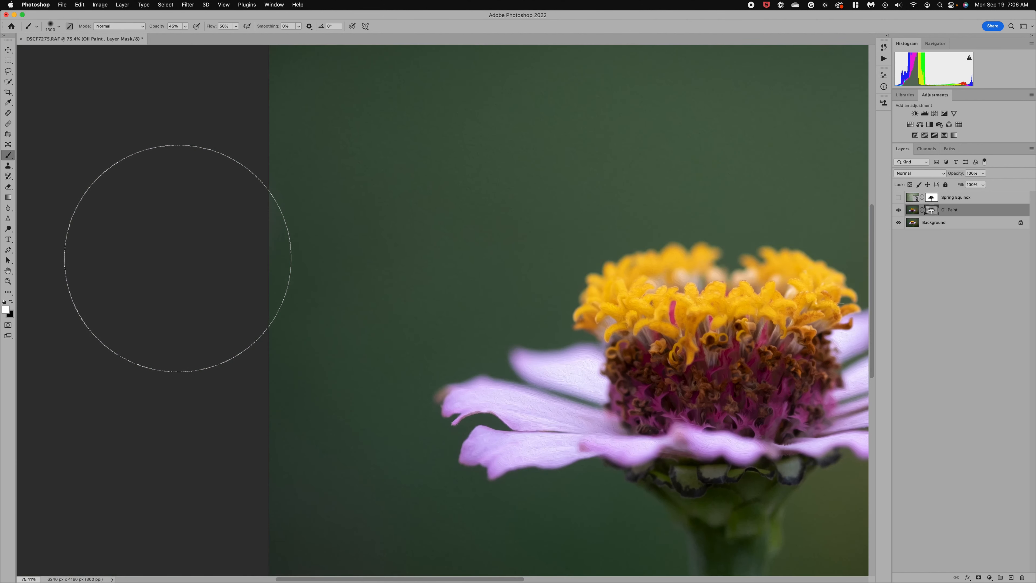
pyautogui.hscroll(5, 176, 257)
pyautogui.scroll(3, 176, 257)
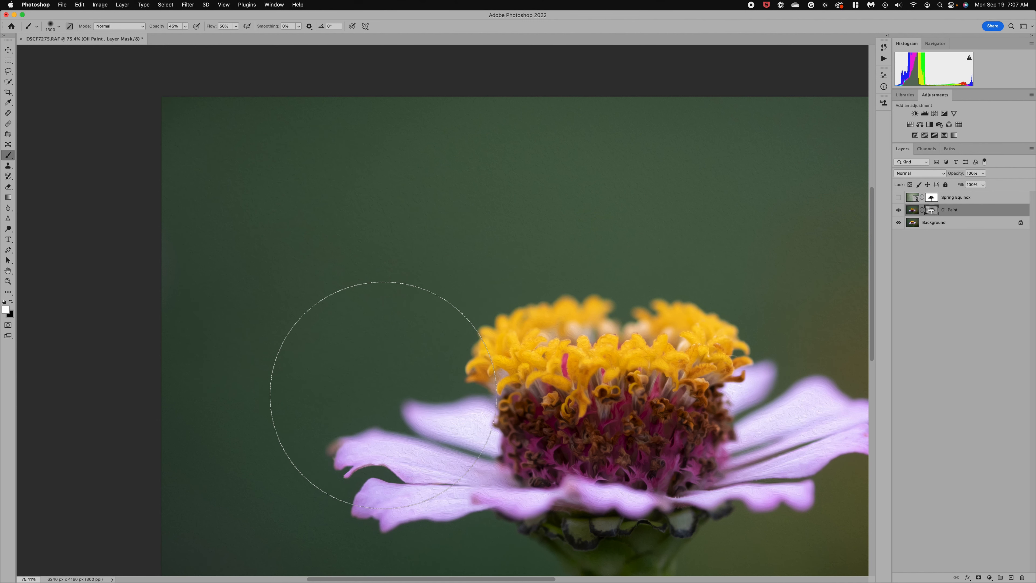
pyautogui.click(898, 210)
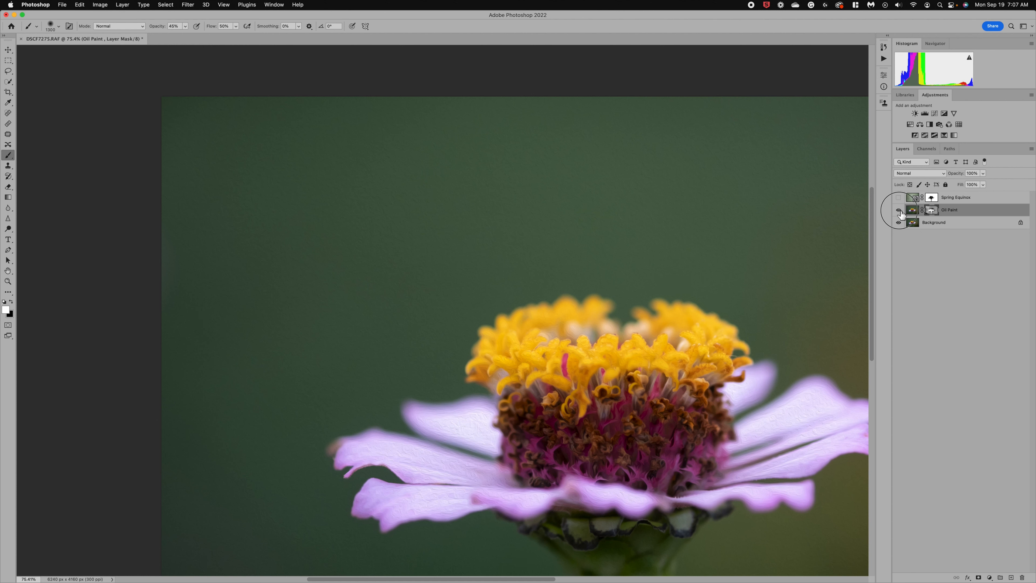
pyautogui.click(898, 210)
pyautogui.click(899, 210)
pyautogui.hscroll(6, 706, 342)
pyautogui.scroll(-2, 706, 342)
pyautogui.scroll(-4, 706, 342)
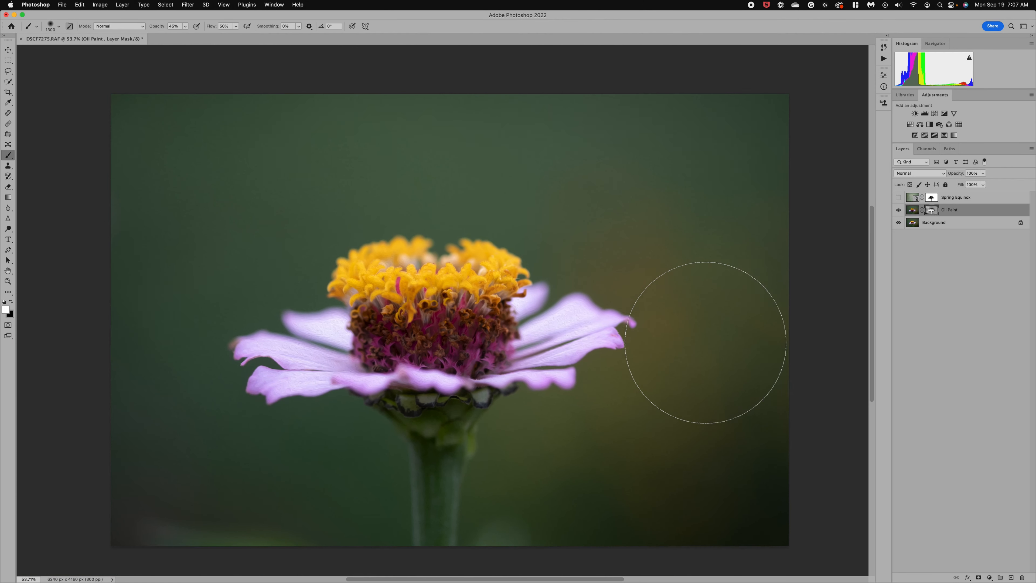